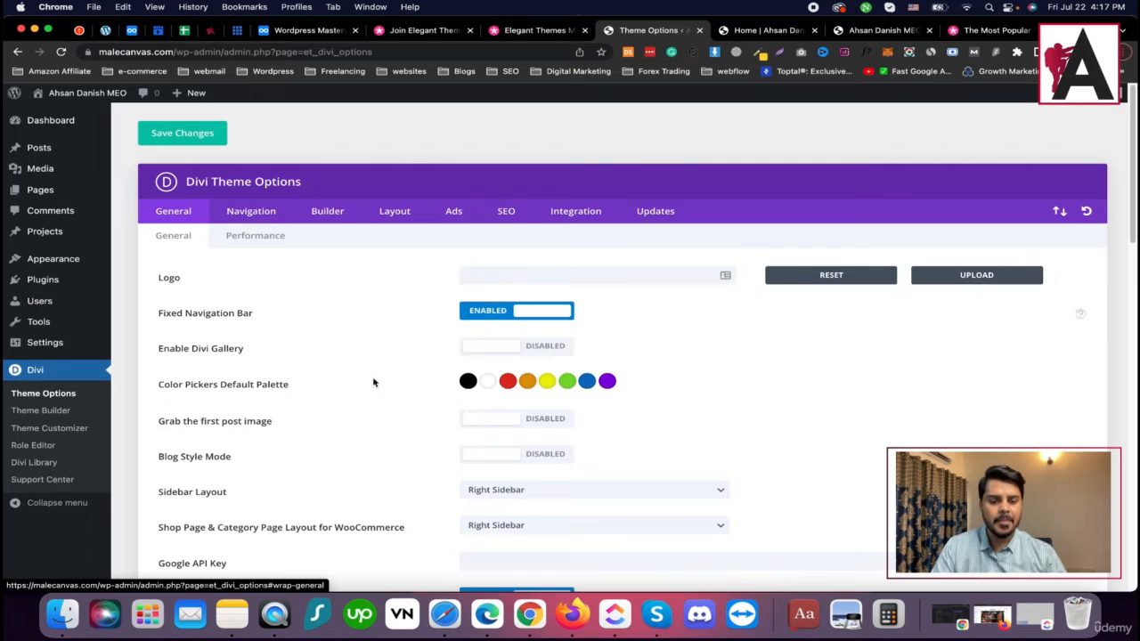
Review the general Divi theme options, including the social icon toggles and the Facebook, Twitter and Instagram profile URL settings.
scroll(517, 413, down, 1)
scroll(517, 413, down, 8)
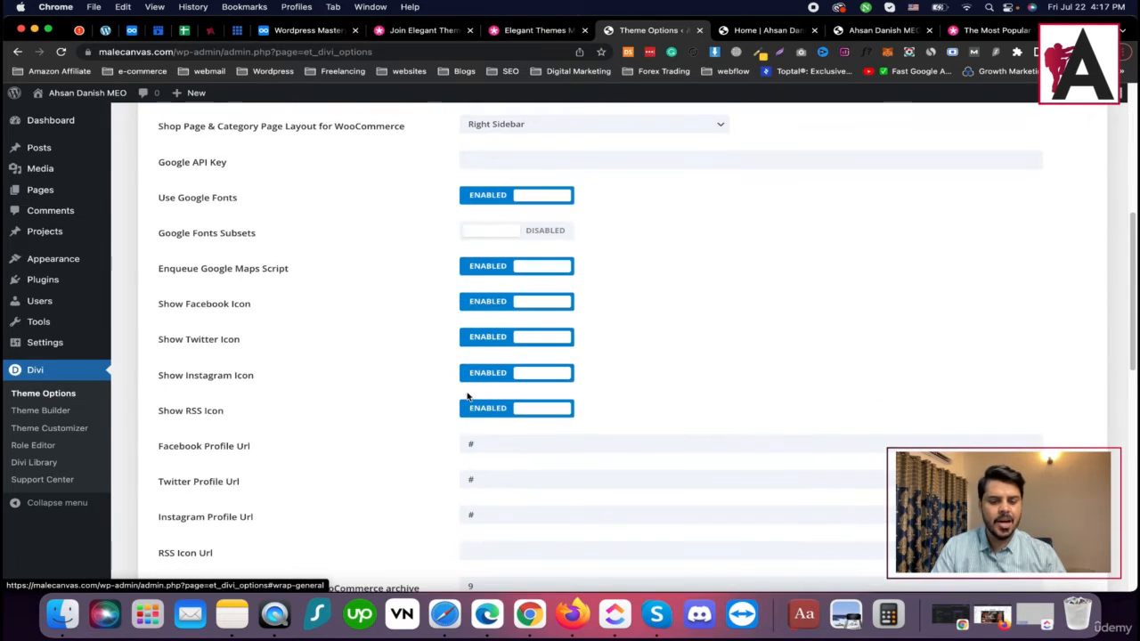
scroll(462, 385, down, 5)
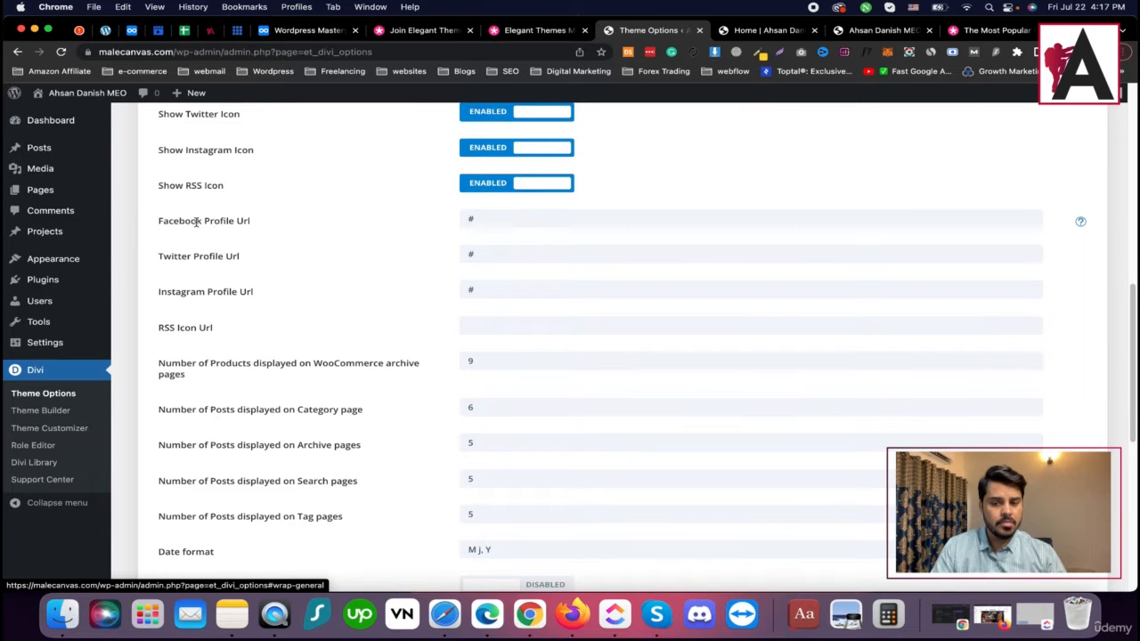
drag(191, 221, 265, 243)
drag(164, 255, 244, 269)
drag(171, 292, 477, 292)
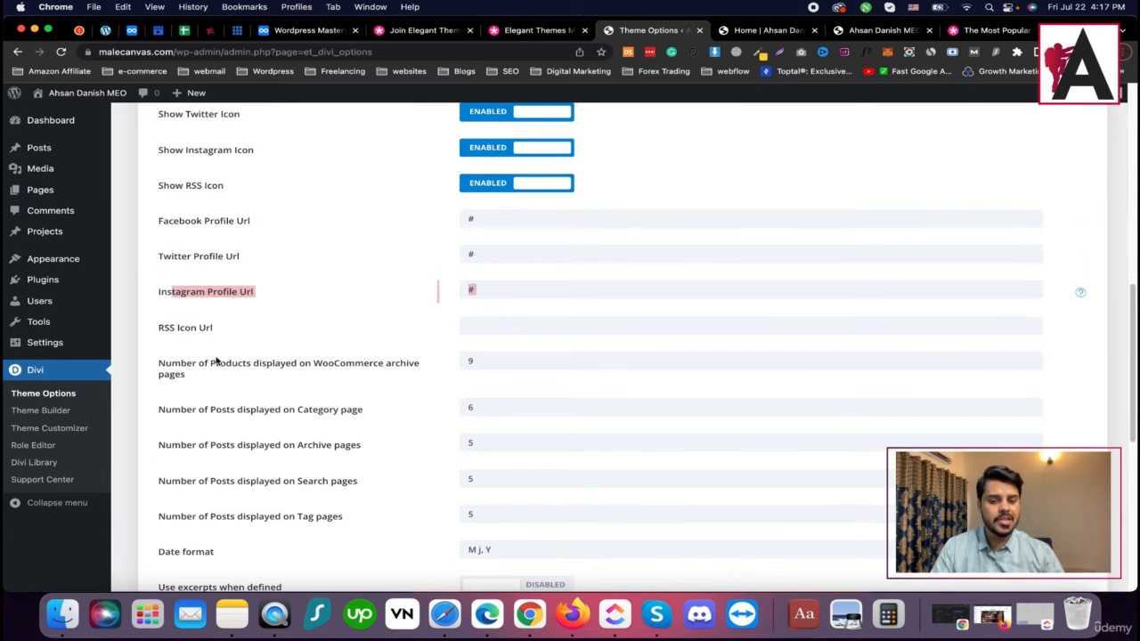
scroll(515, 497, down, 2)
scroll(504, 472, up, 10)
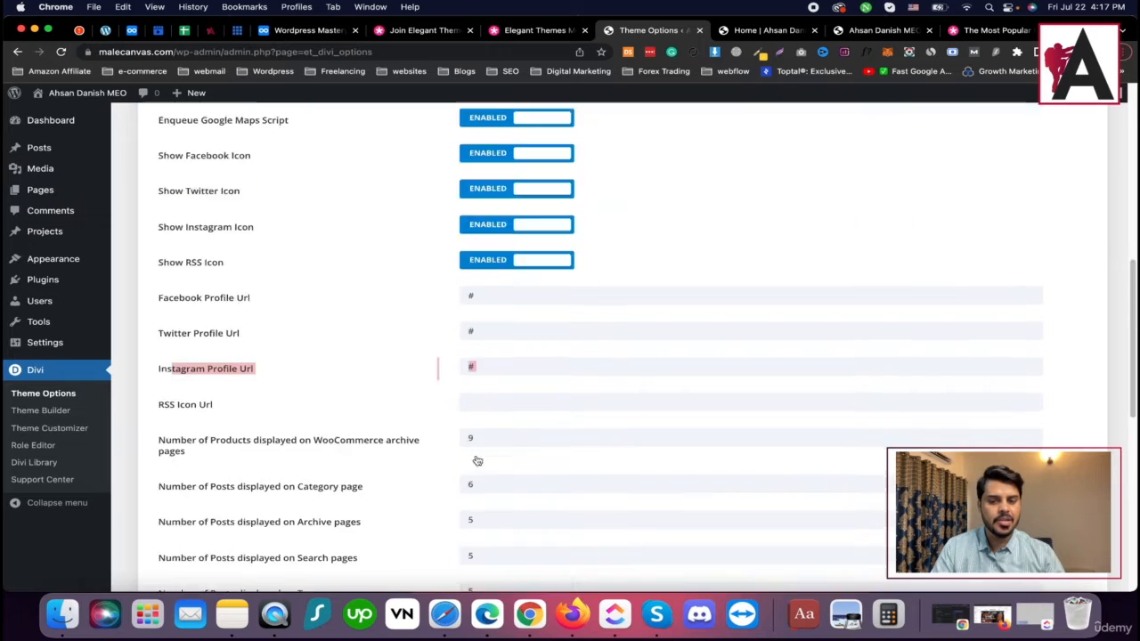
Review the Navigation, Builder, Layout, Ads, SEO, Integration and Updates sections of the Divi theme options.
click(245, 214)
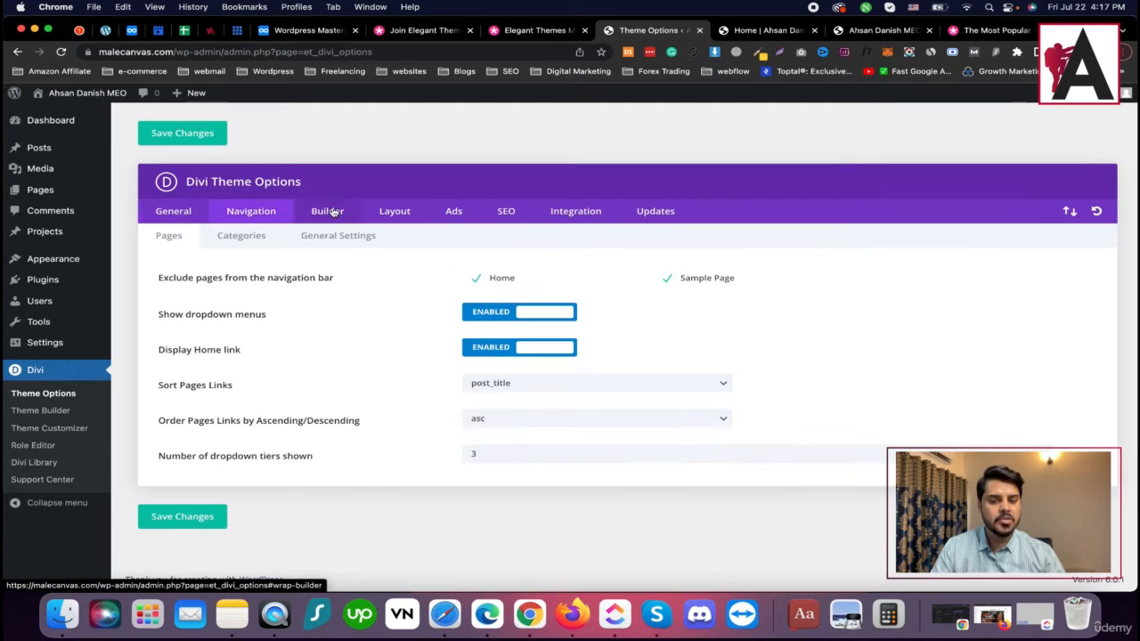
click(326, 212)
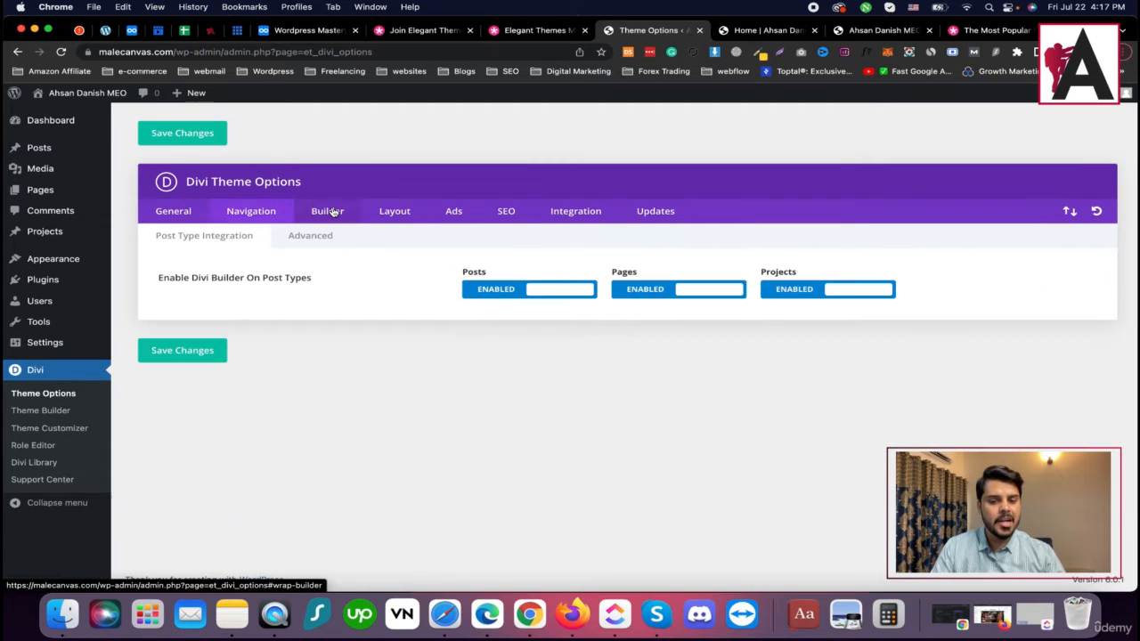
click(396, 214)
click(450, 214)
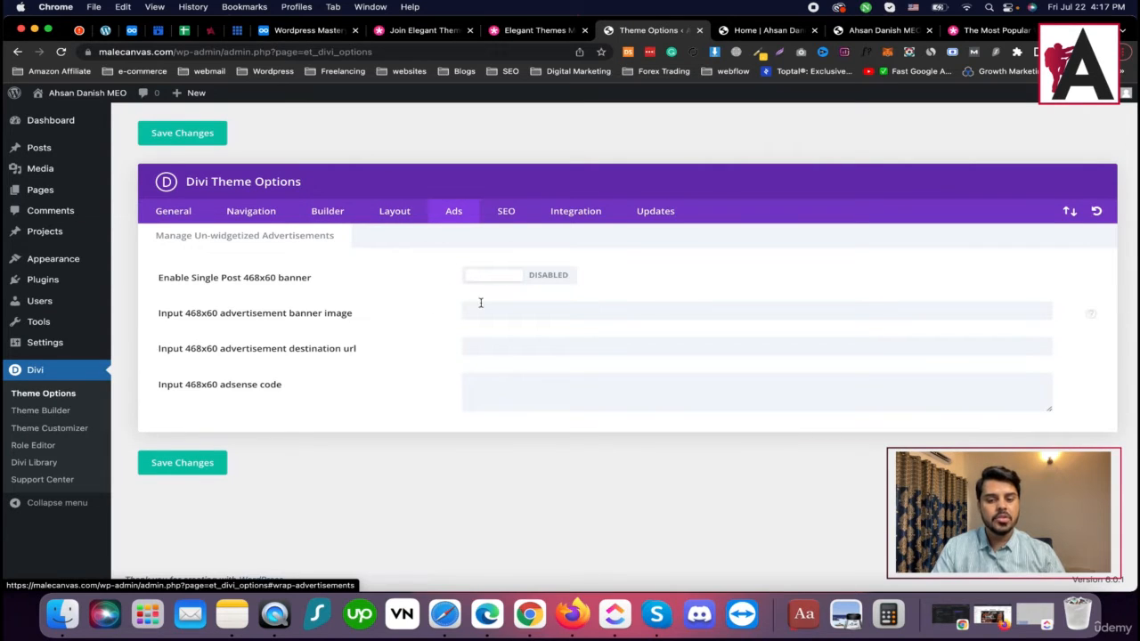
click(533, 399)
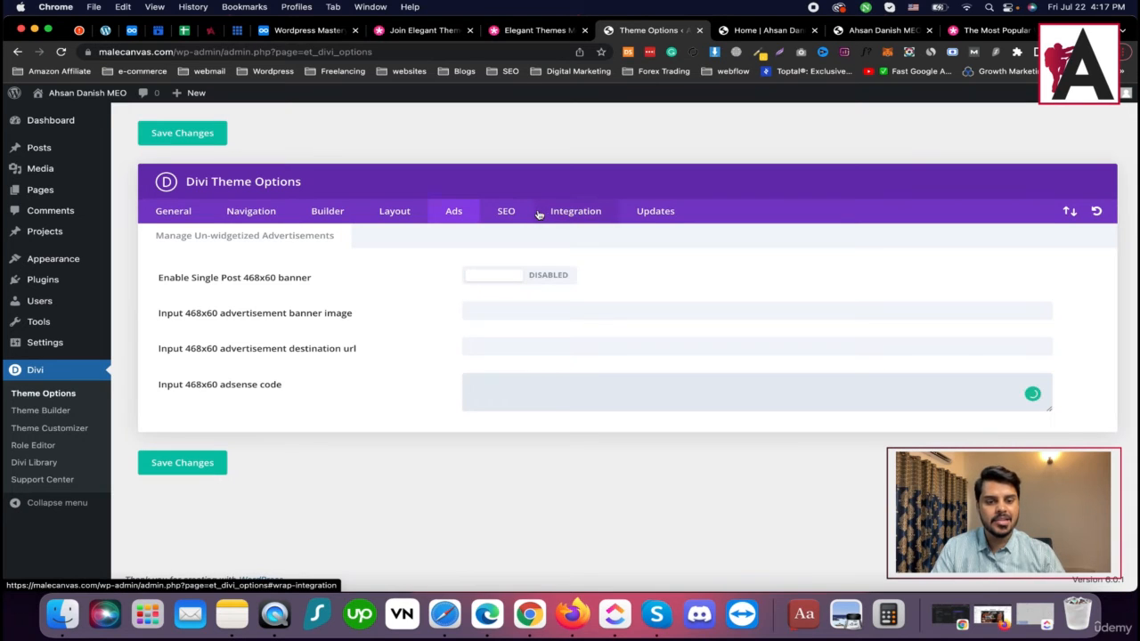
click(506, 213)
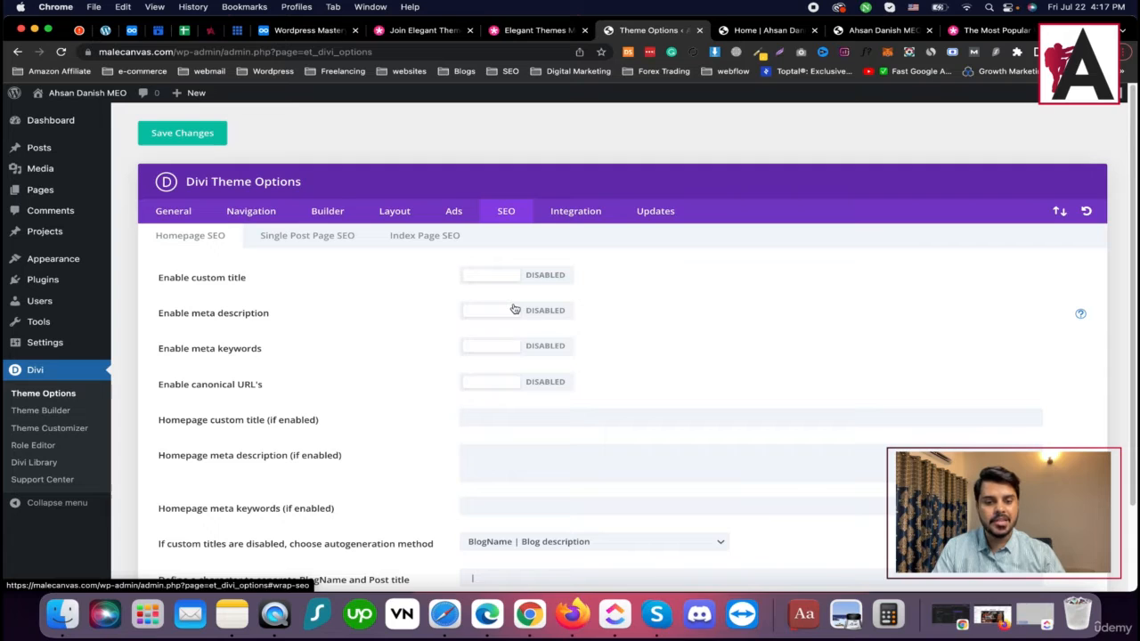
click(591, 212)
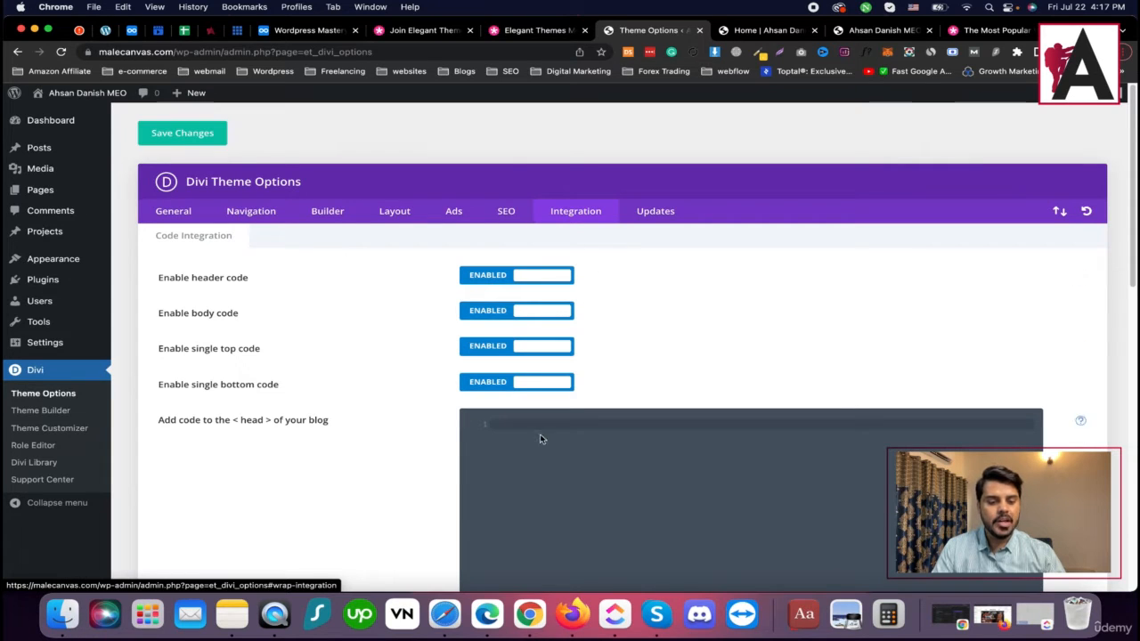
click(661, 212)
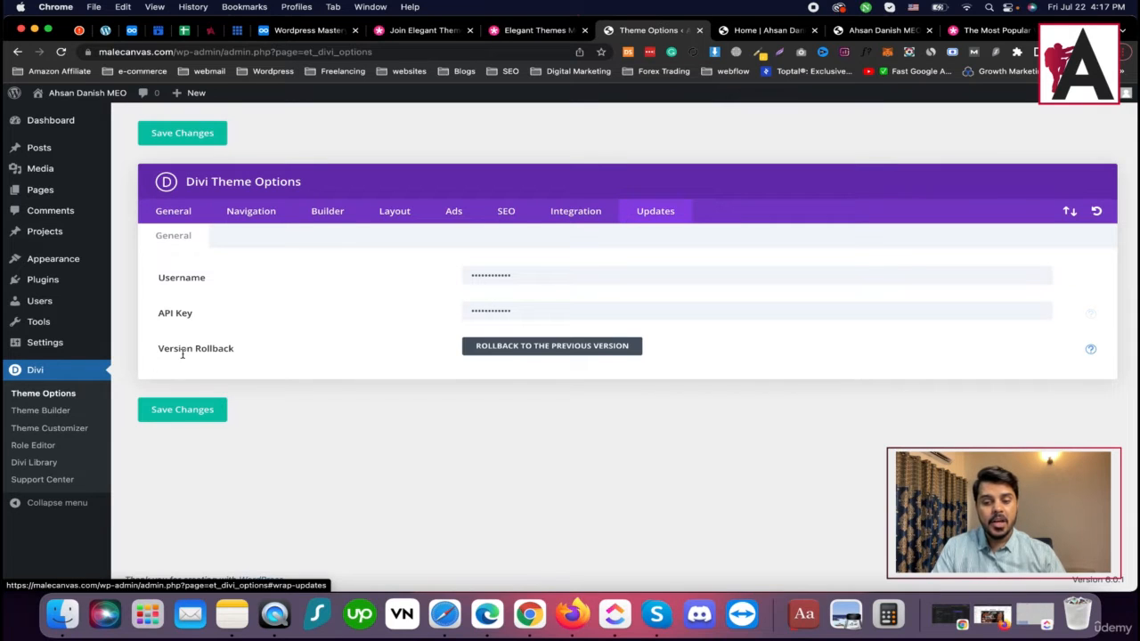
Open the Divi Theme Builder and check the default header on the live site's homepage.
click(51, 412)
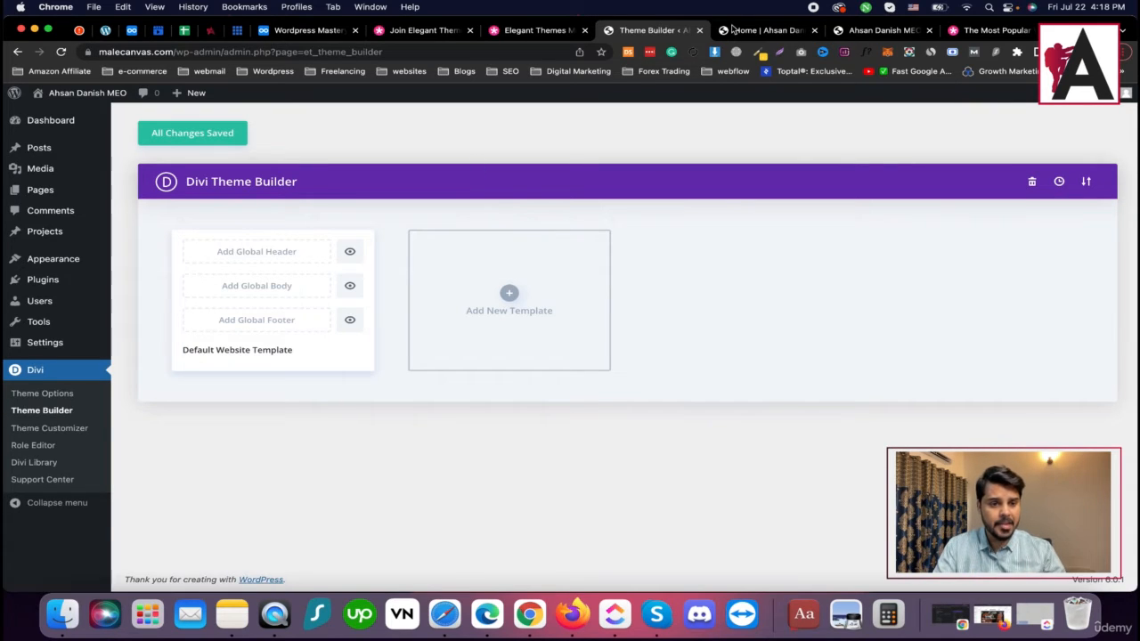
click(772, 35)
drag(872, 33, 721, 32)
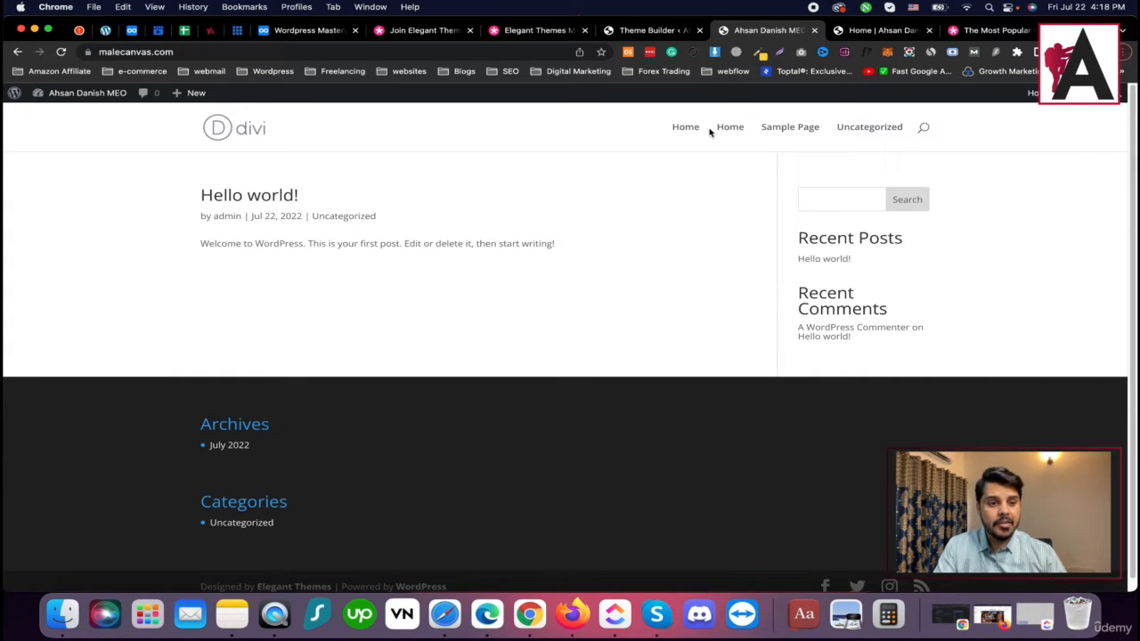
click(635, 32)
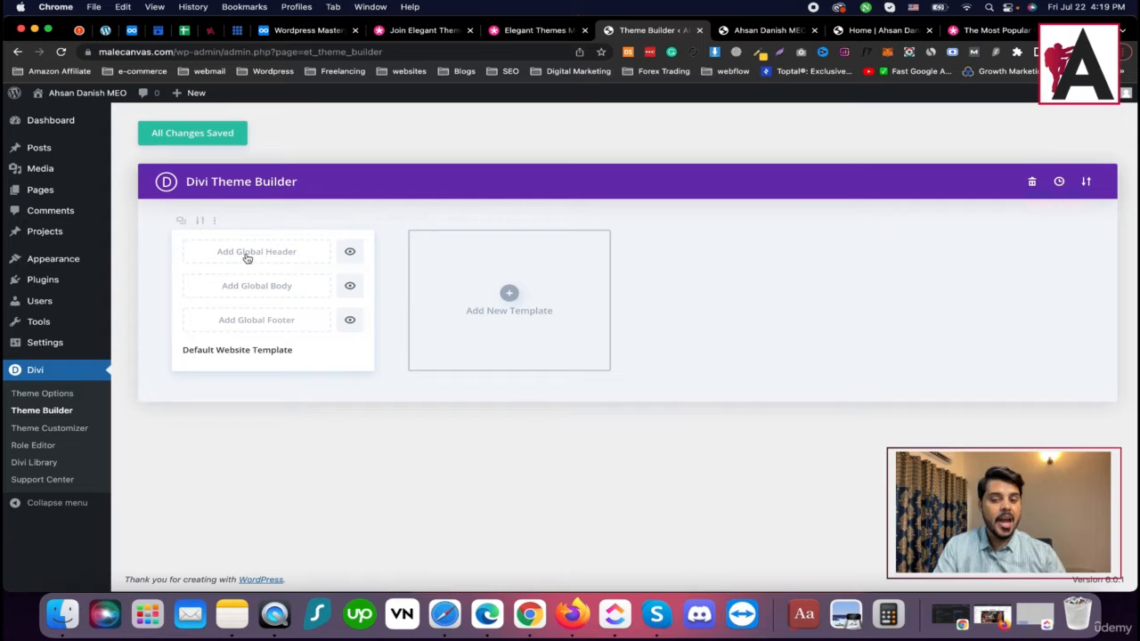
Browse the library's premade layouts for the global header and view the details of the Streamer layout pack.
click(278, 253)
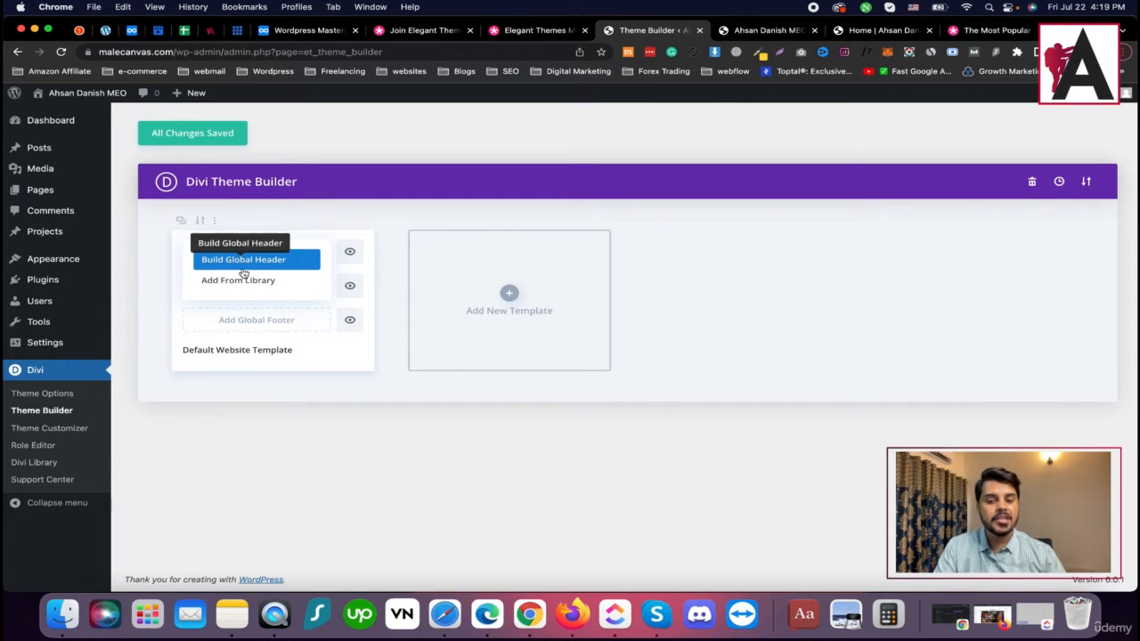
click(264, 281)
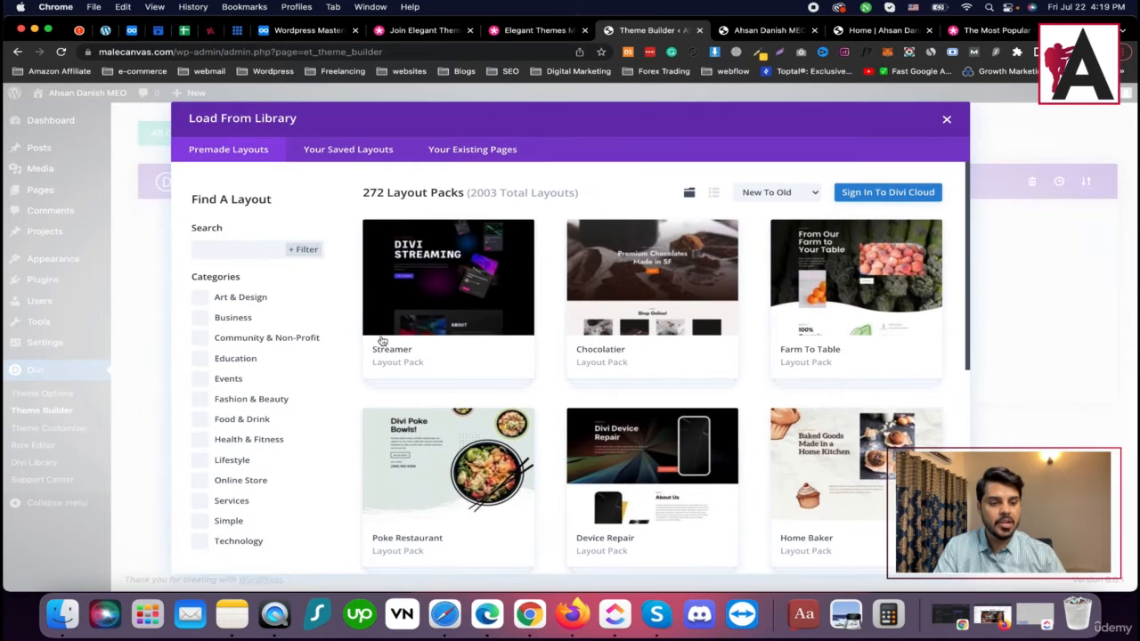
scroll(426, 342, down, 3)
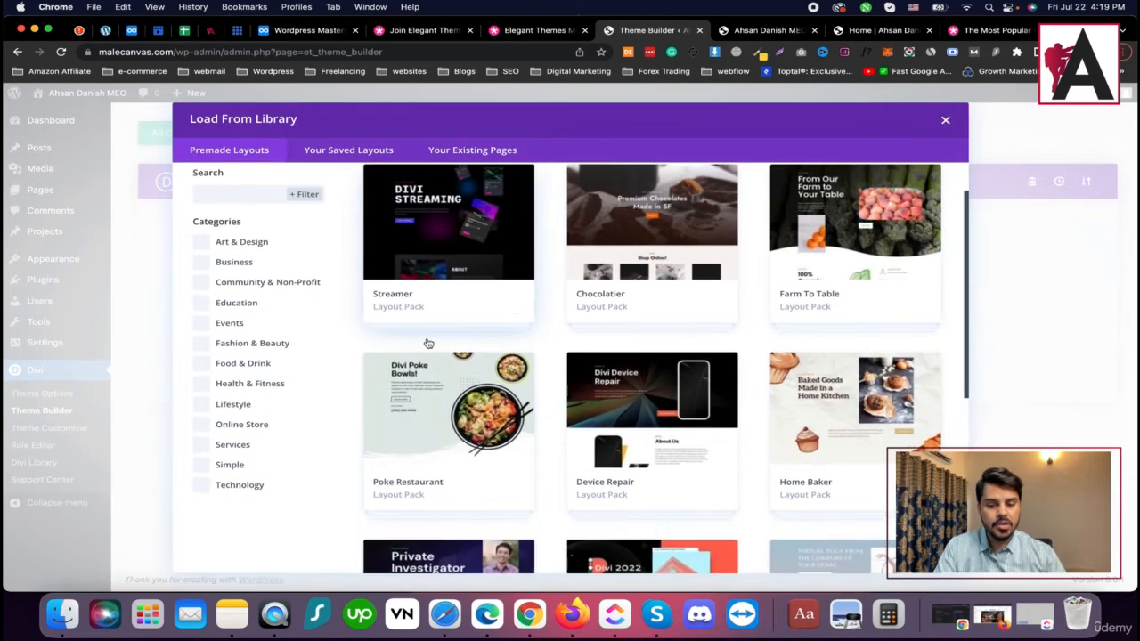
scroll(427, 338, up, 3)
scroll(487, 269, down, 2)
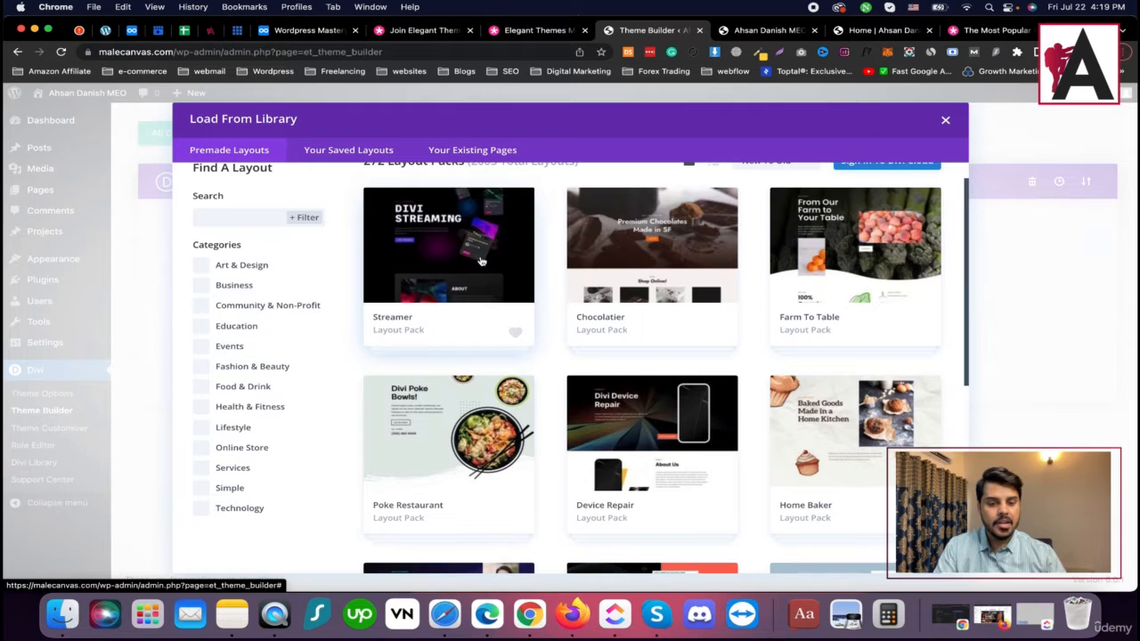
click(486, 267)
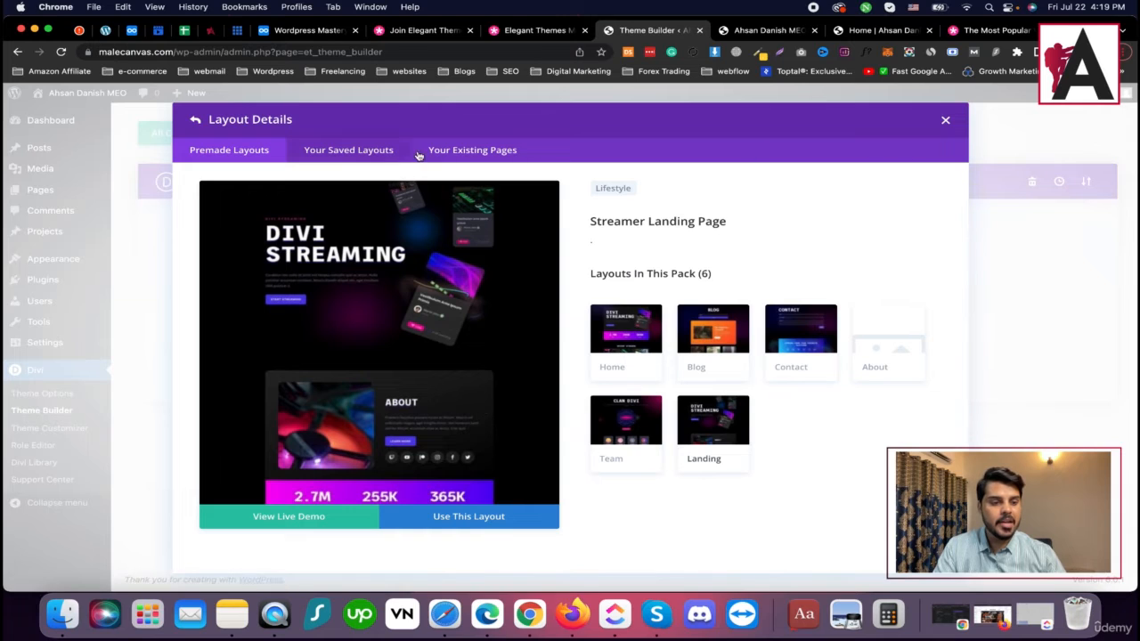
click(946, 119)
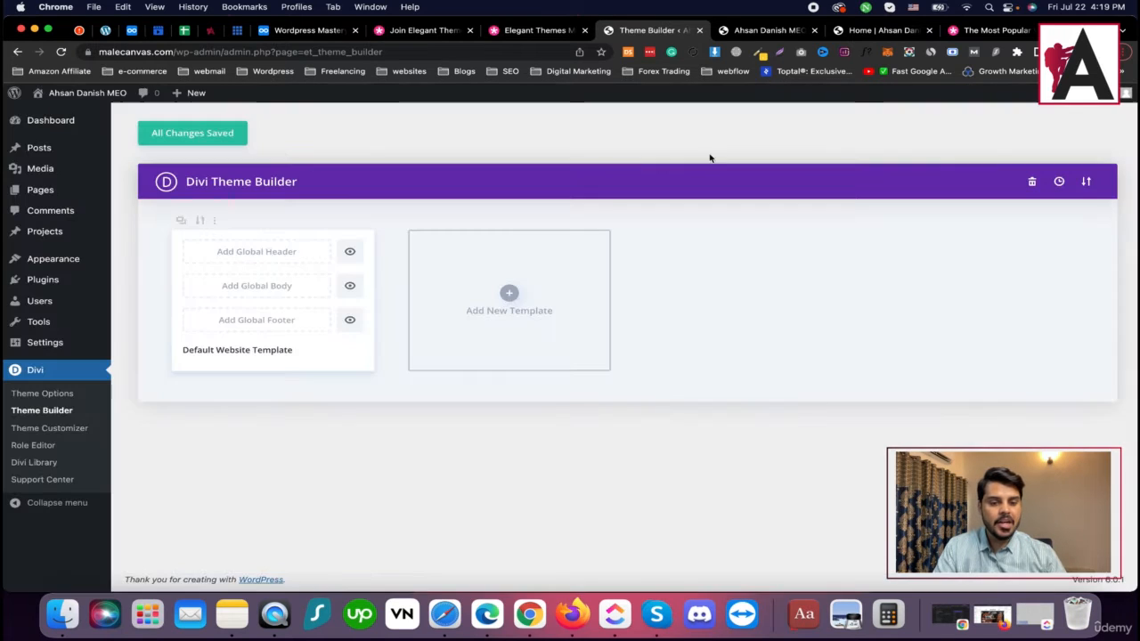
Start building the global header from scratch and insert a two-column row split two-fifths and three-fifths.
click(255, 256)
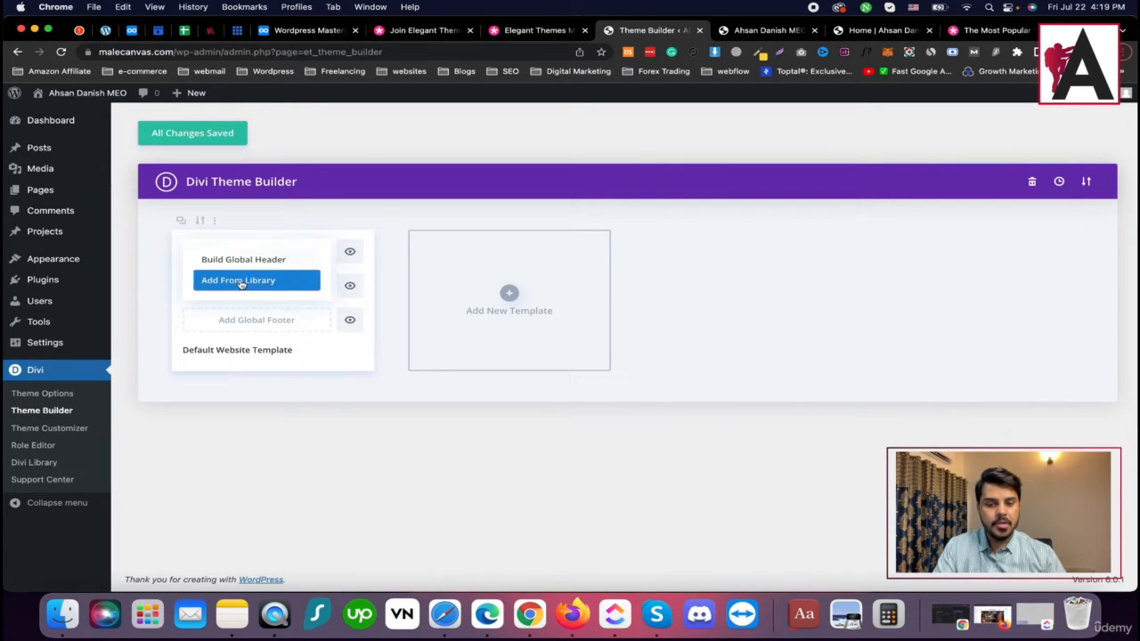
click(258, 260)
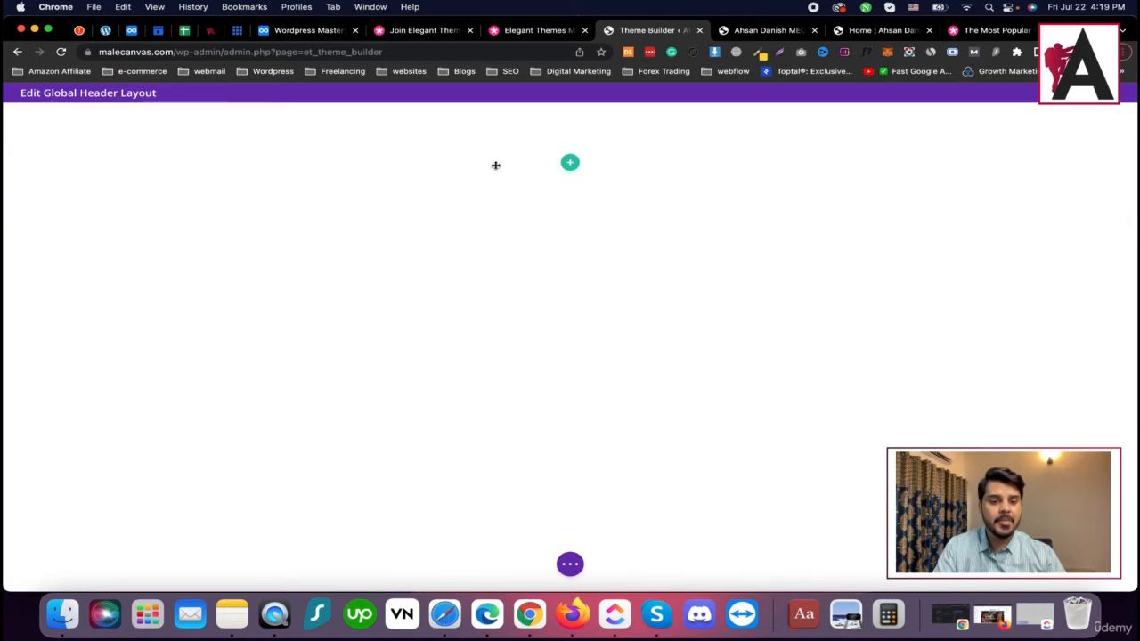
click(569, 164)
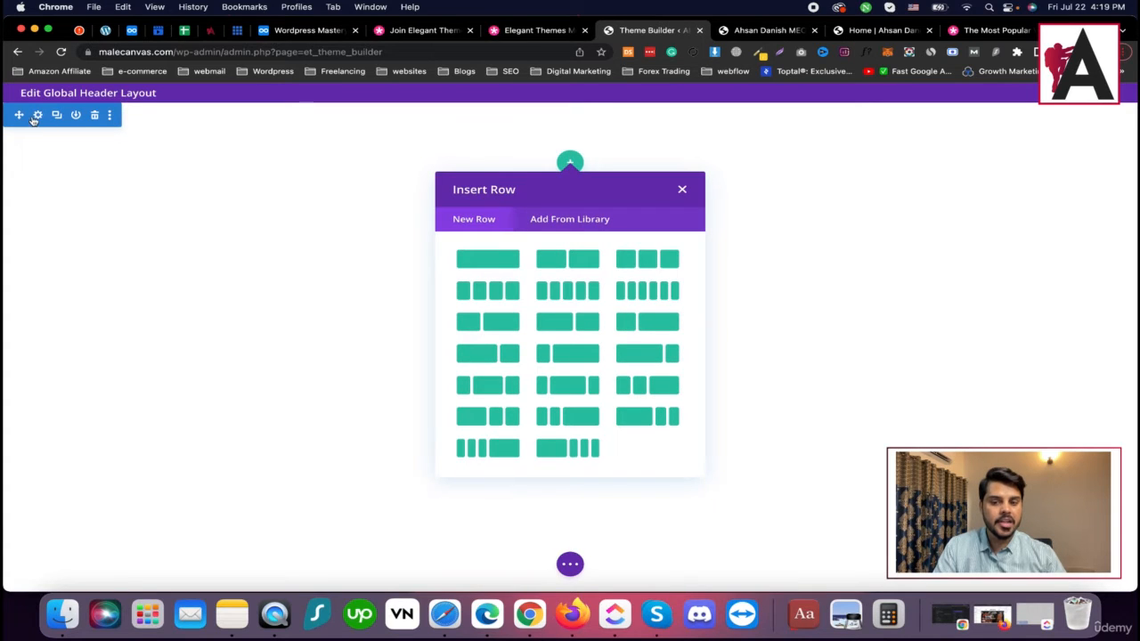
click(481, 327)
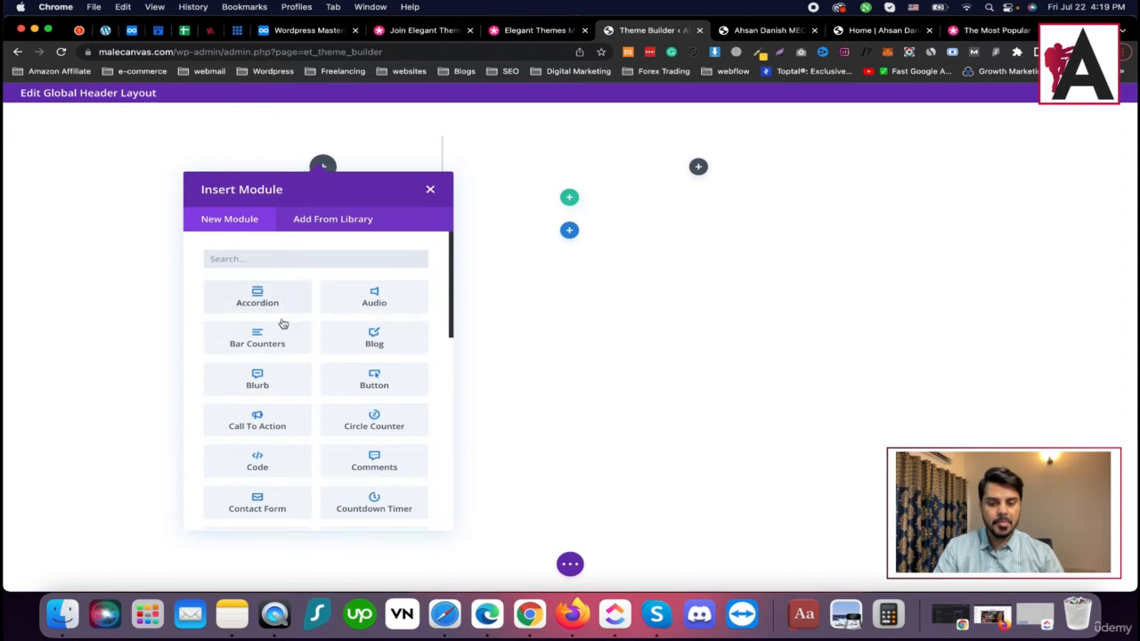
Insert an Image module in the narrower first column of the header row.
scroll(361, 419, down, 3)
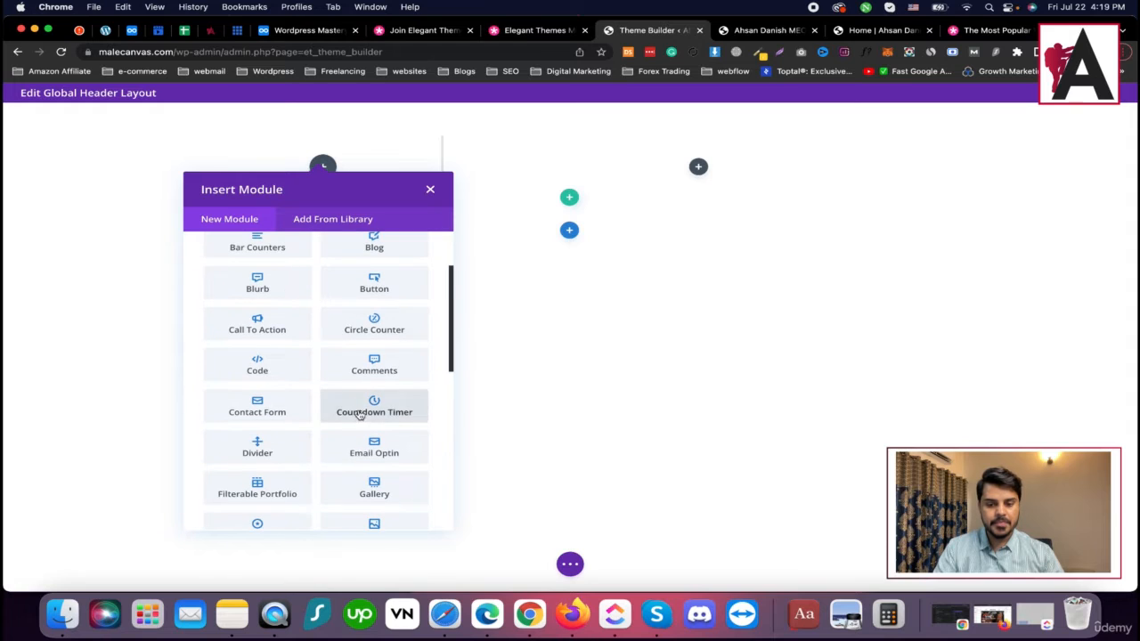
scroll(356, 395, down, 1)
scroll(363, 393, up, 4)
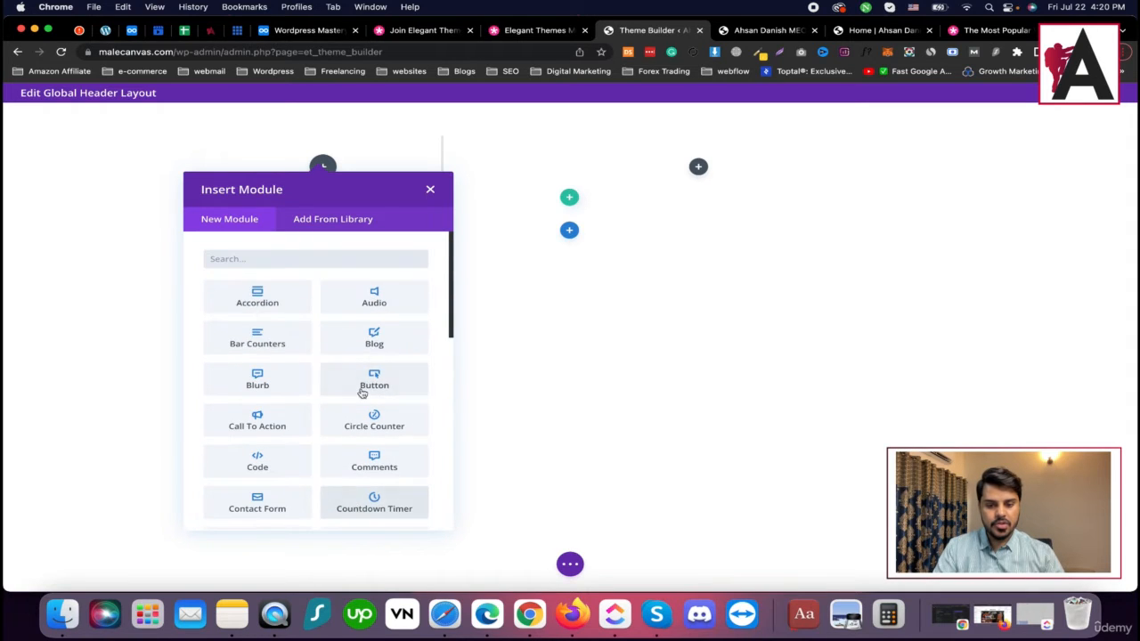
scroll(366, 410, down, 1)
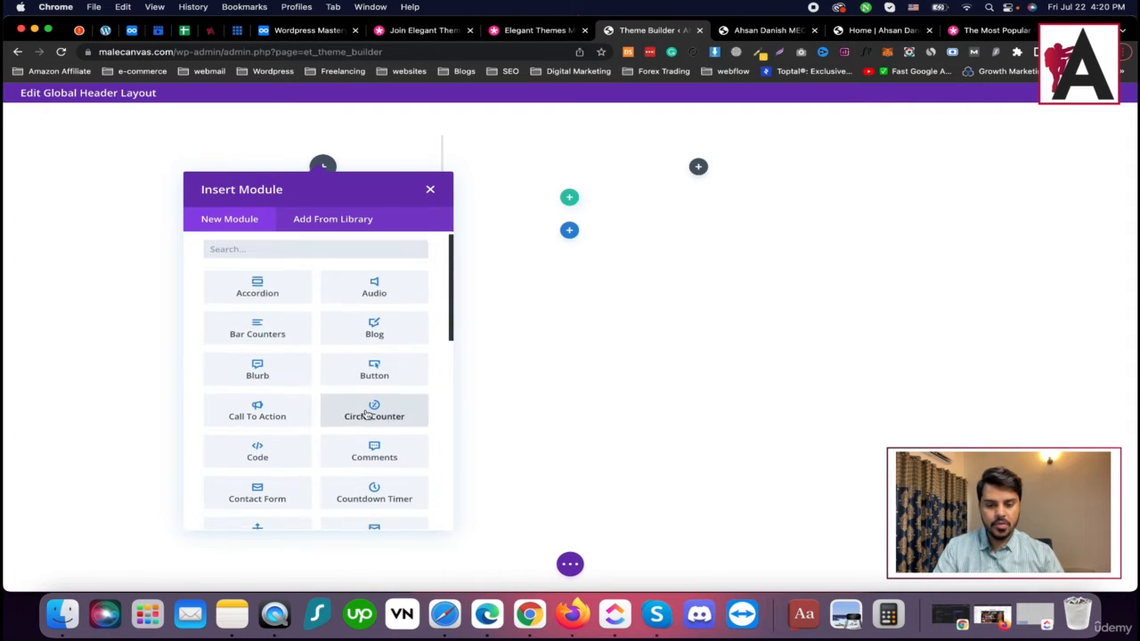
scroll(368, 414, down, 3)
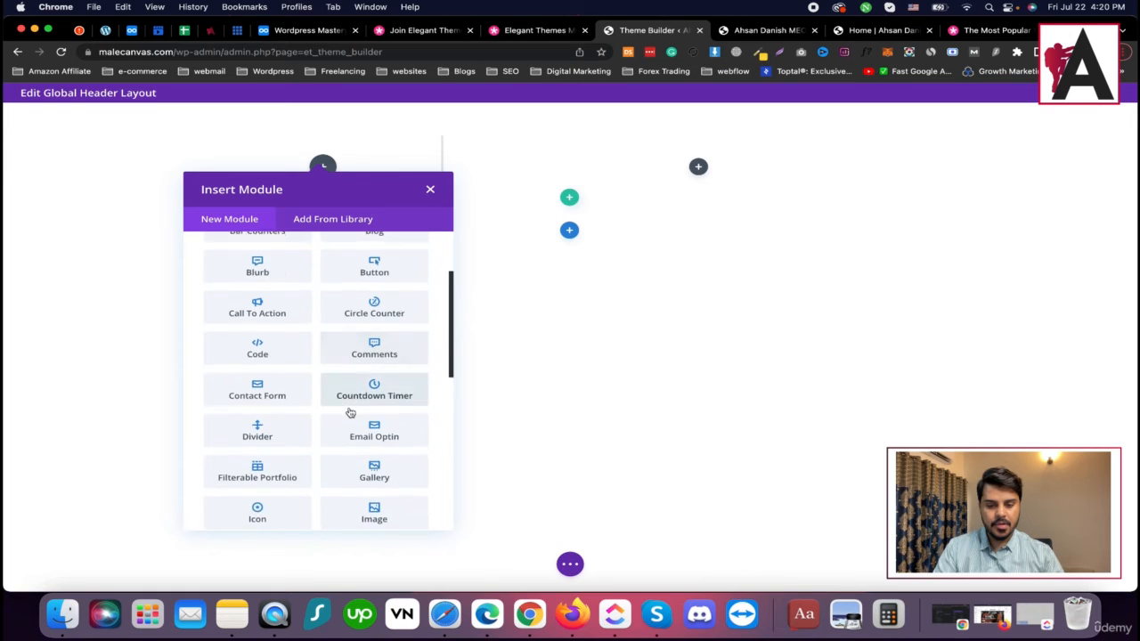
scroll(383, 441, down, 1)
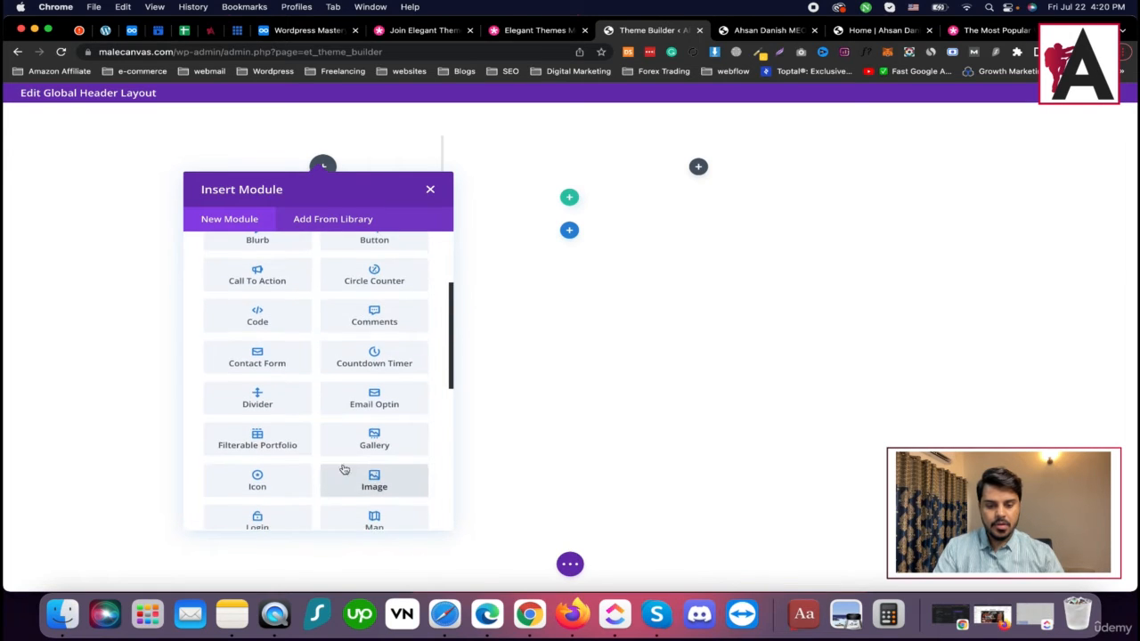
click(374, 479)
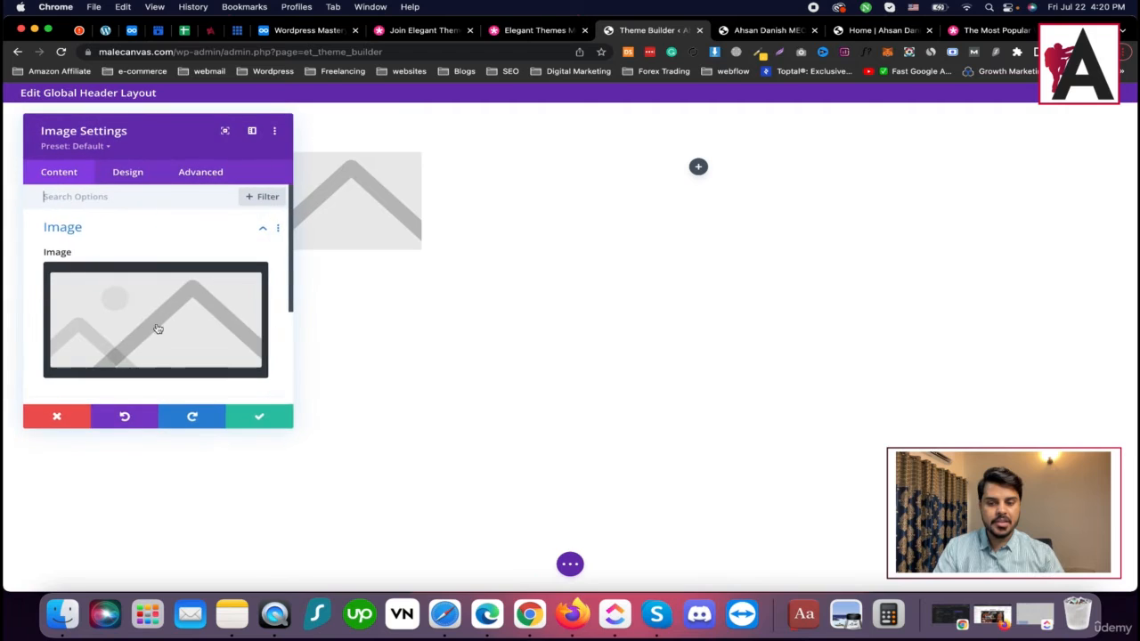
Upload Carifying (280 × 64 px).png from the Downloads folder as the Image module's picture and save the module.
click(158, 327)
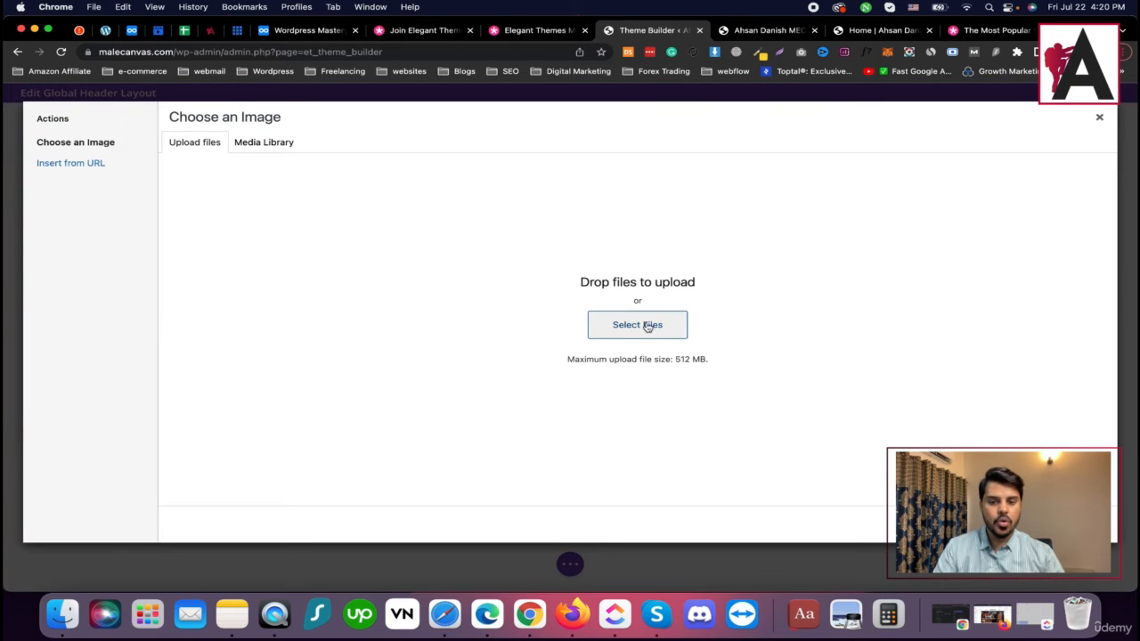
click(266, 144)
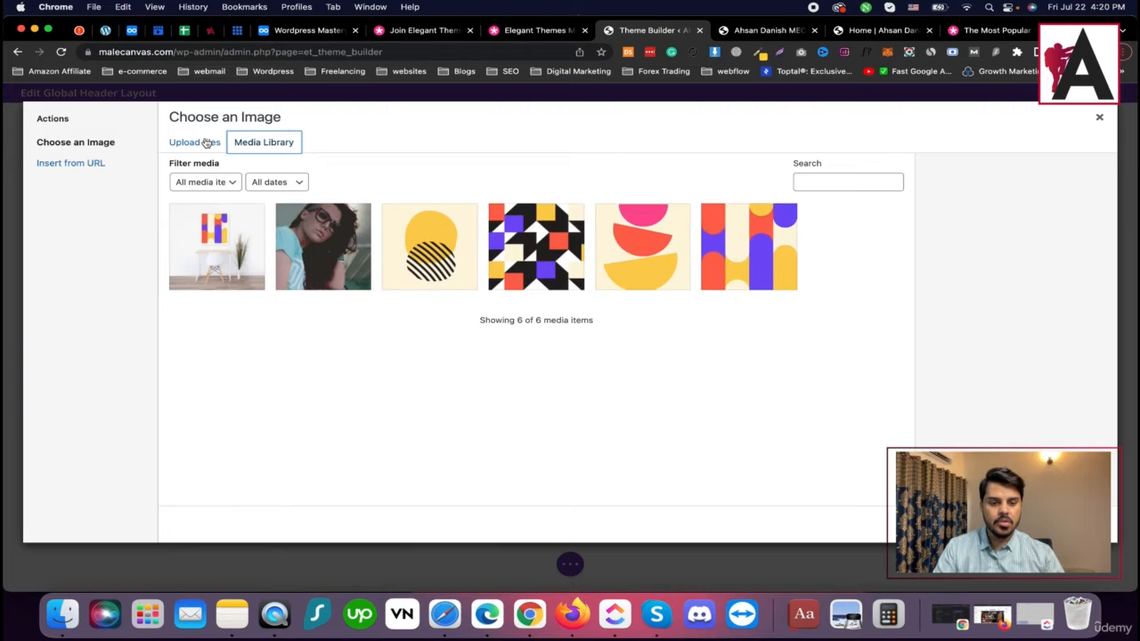
click(194, 142)
click(613, 319)
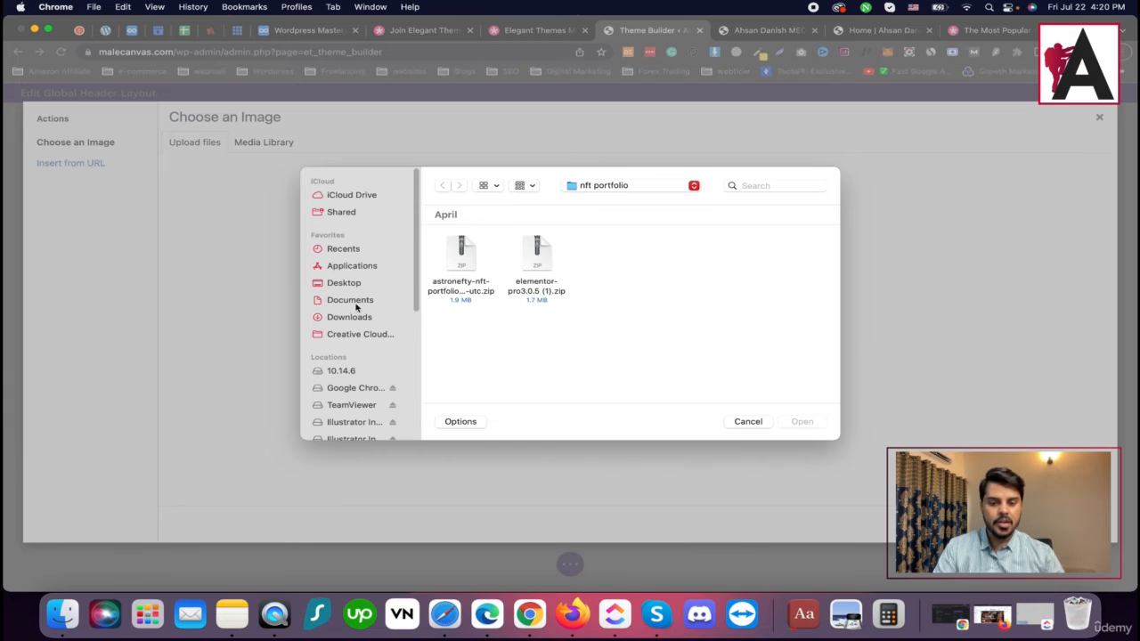
click(361, 317)
scroll(605, 323, down, 3)
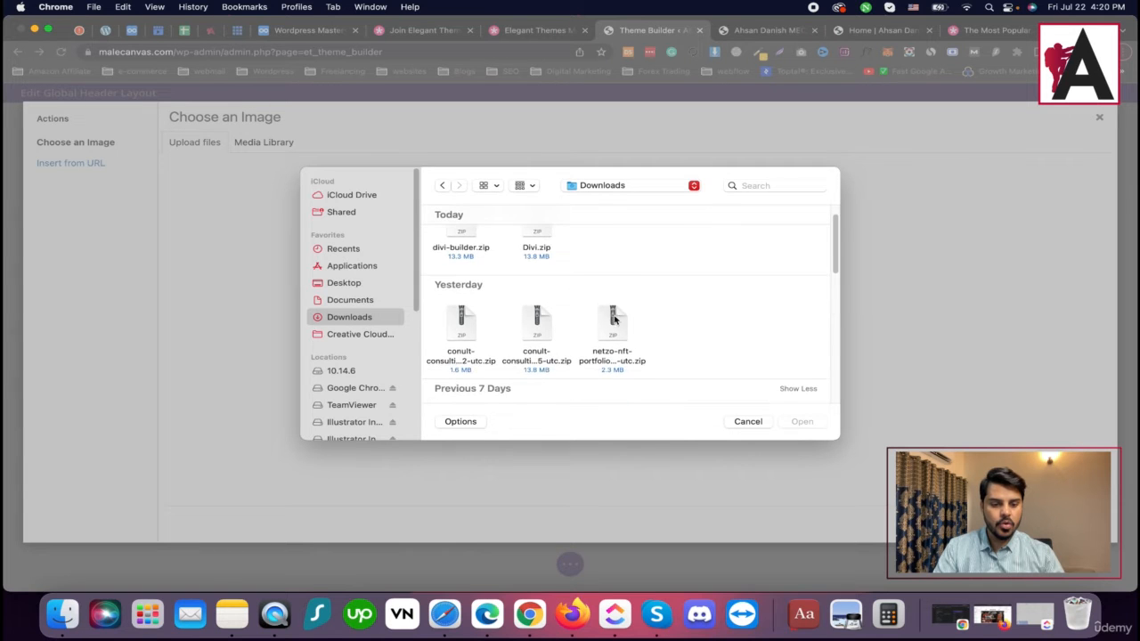
scroll(615, 321, down, 2)
click(691, 324)
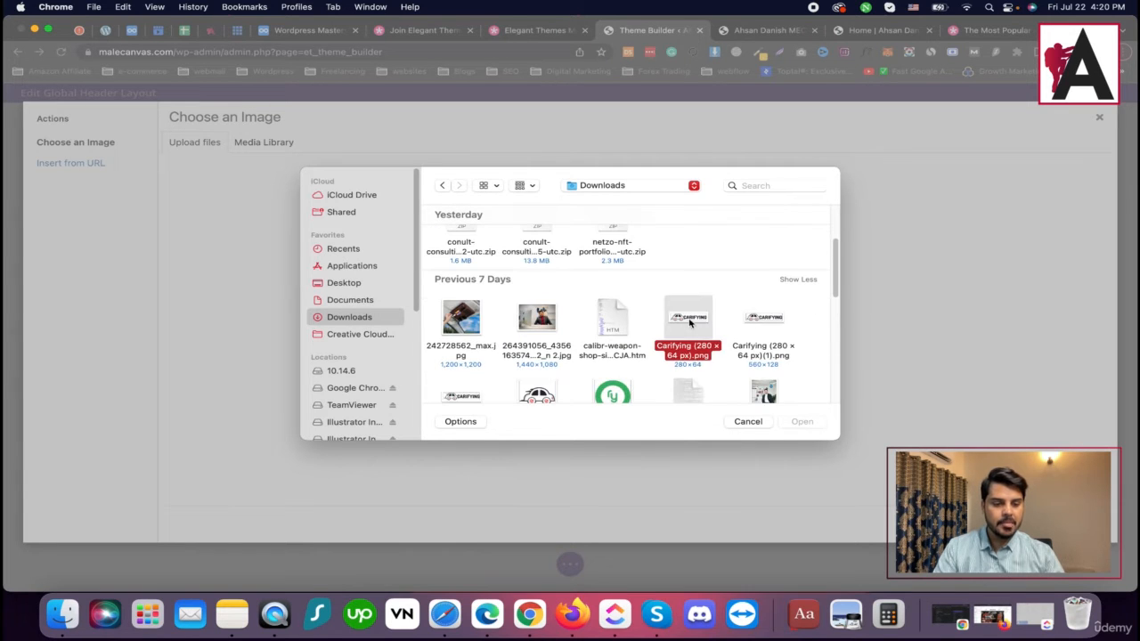
click(780, 424)
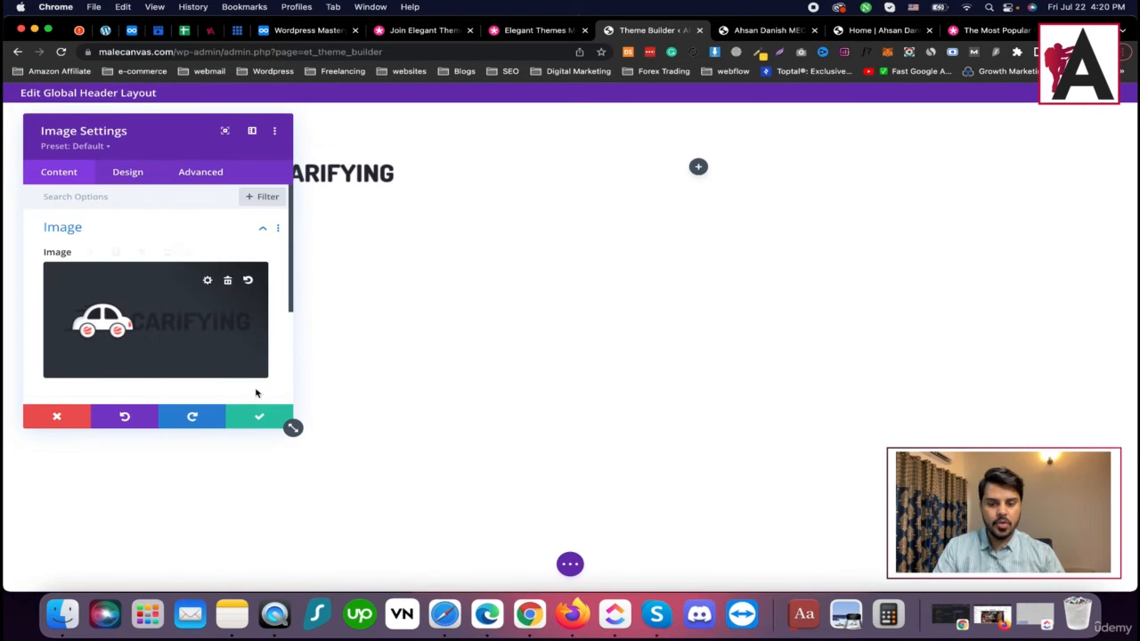
click(261, 416)
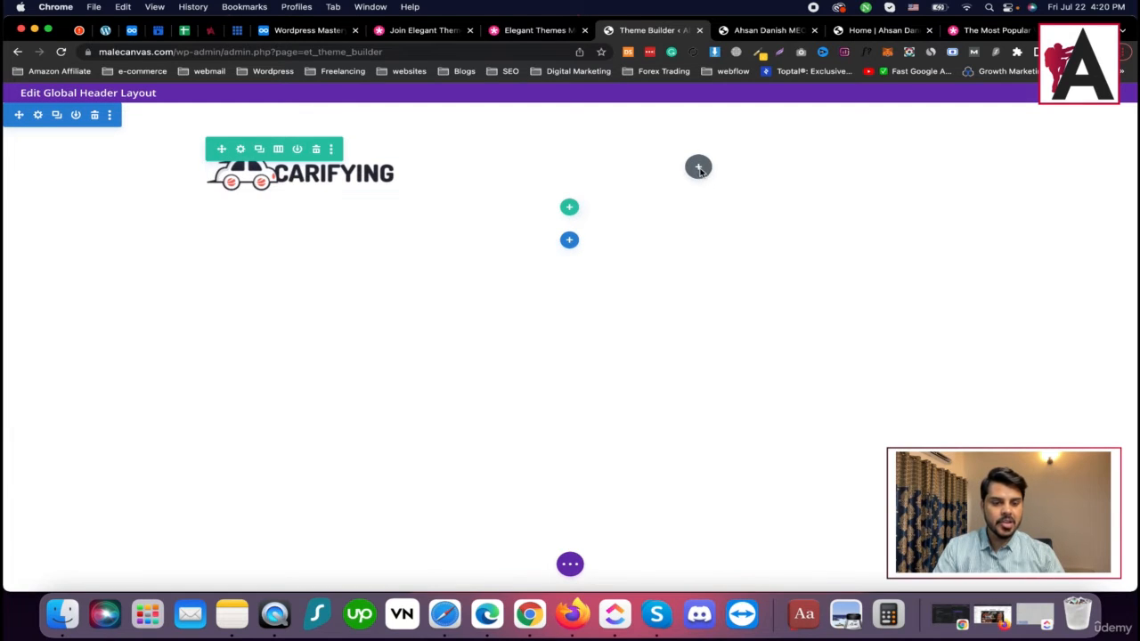
Insert a Menu module in the wider second column with the default menu choice, and add spacing on its left side.
click(698, 168)
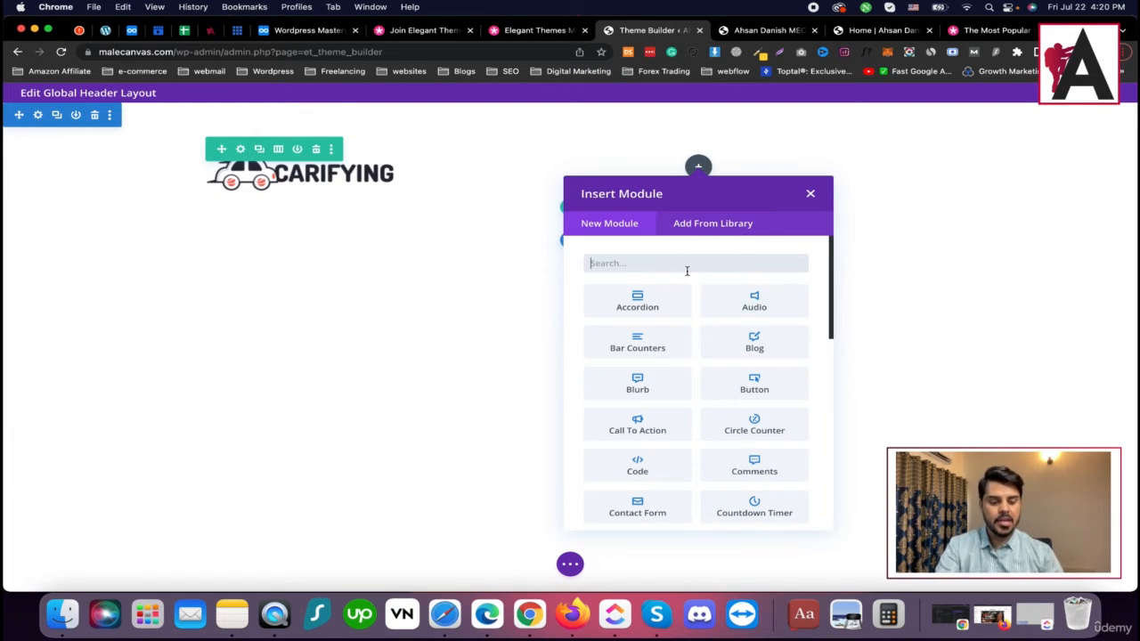
text(me)
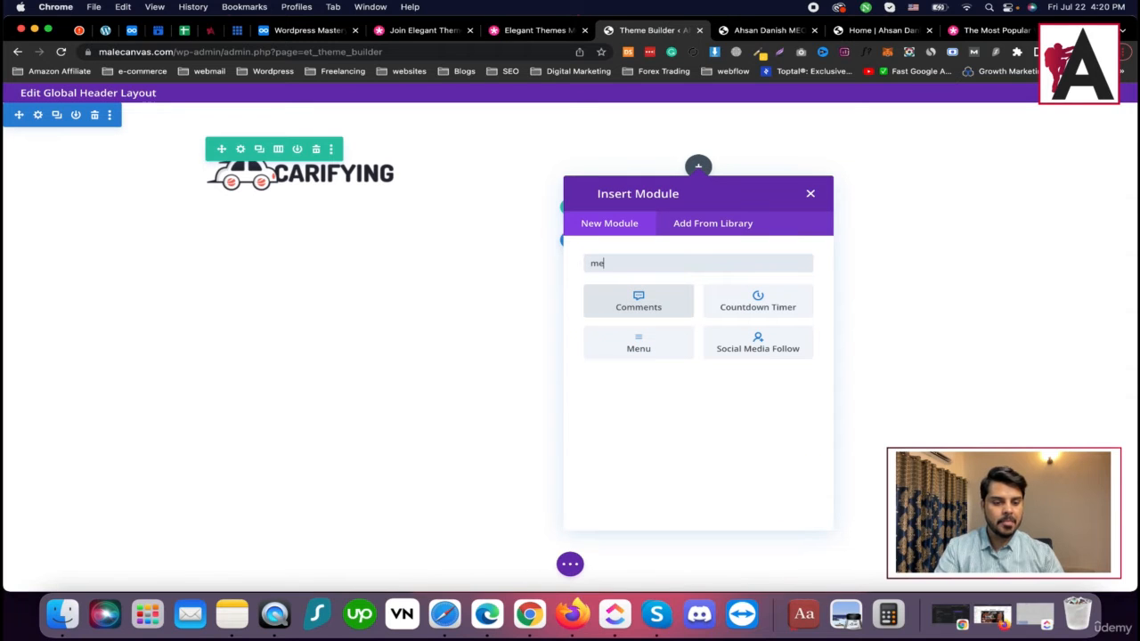
click(683, 349)
click(127, 272)
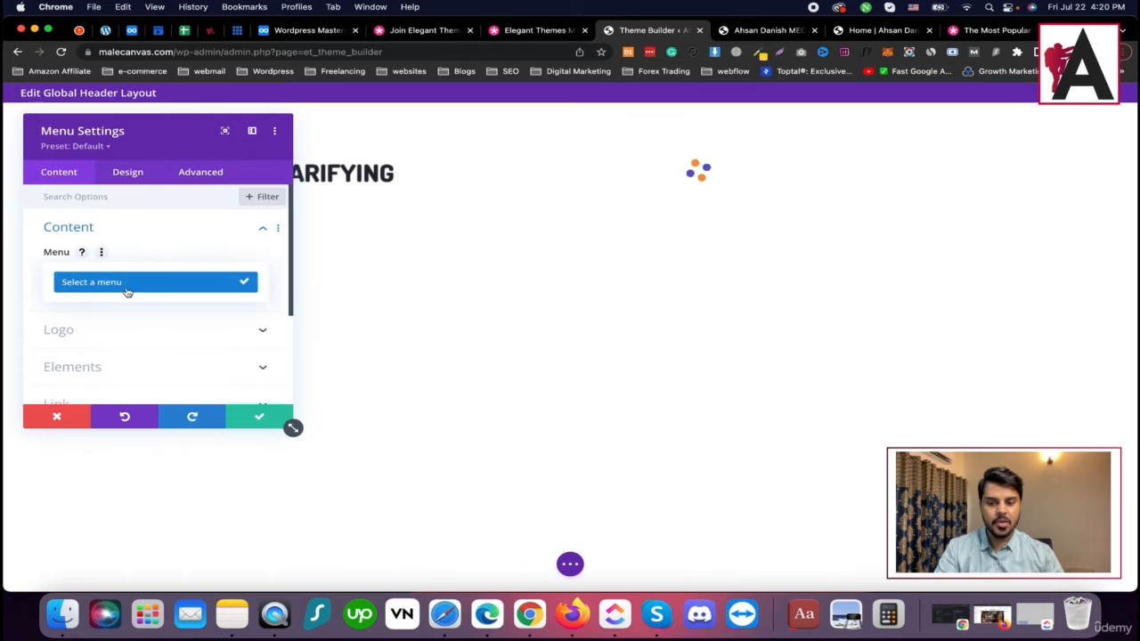
click(132, 283)
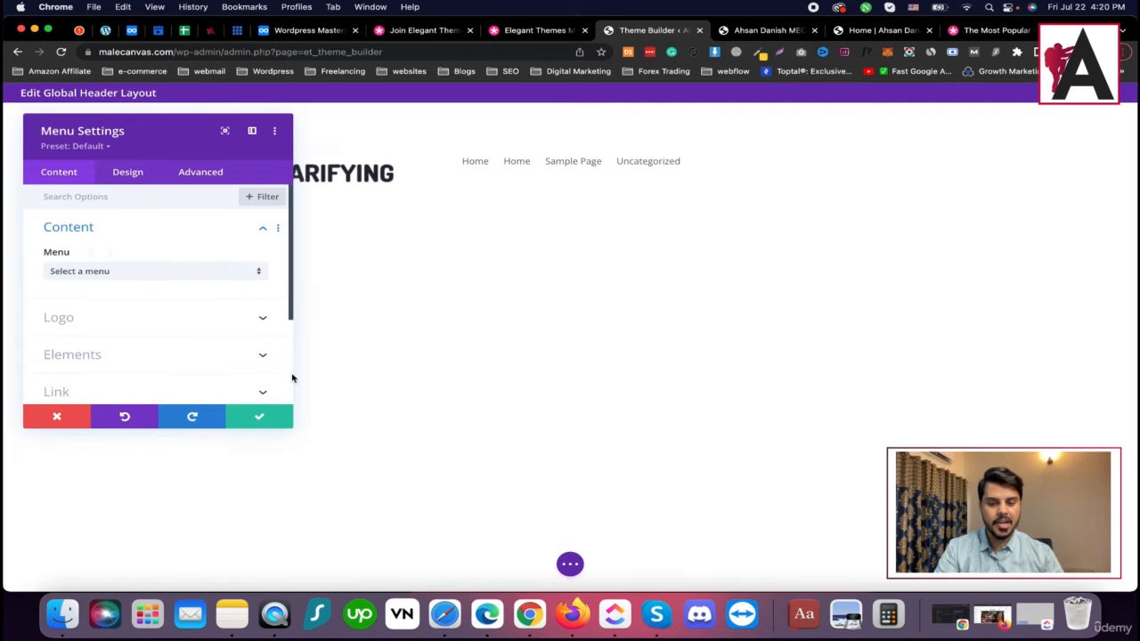
mouse_move(452, 158)
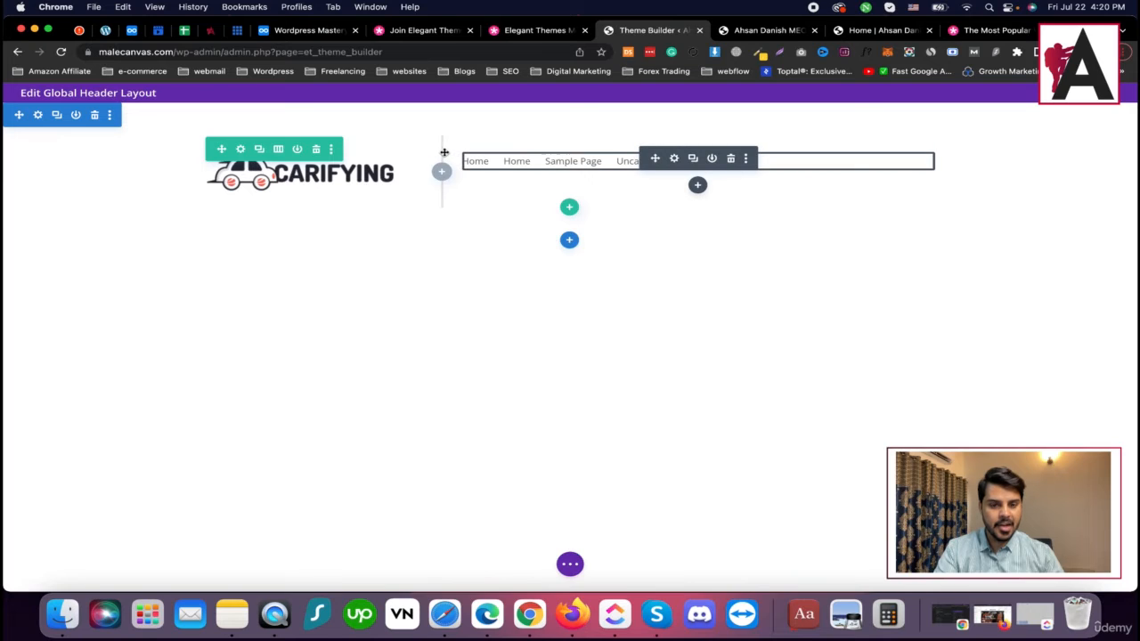
drag(461, 154, 546, 157)
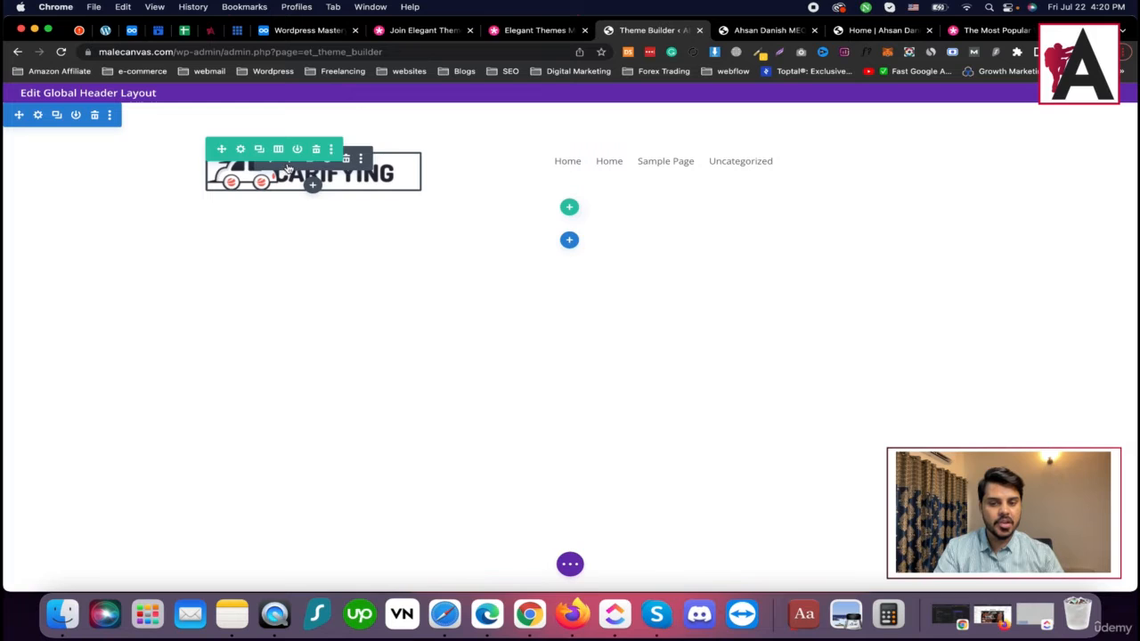
Set the logo image's width to 48% in its sizing options and save the module.
click(287, 168)
click(129, 172)
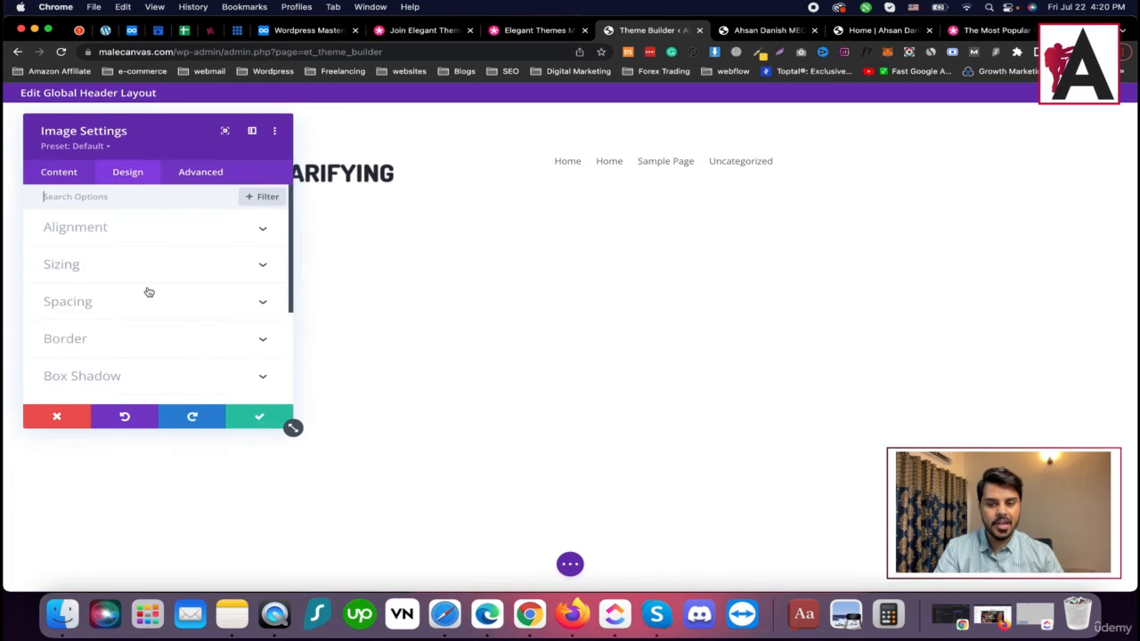
click(168, 269)
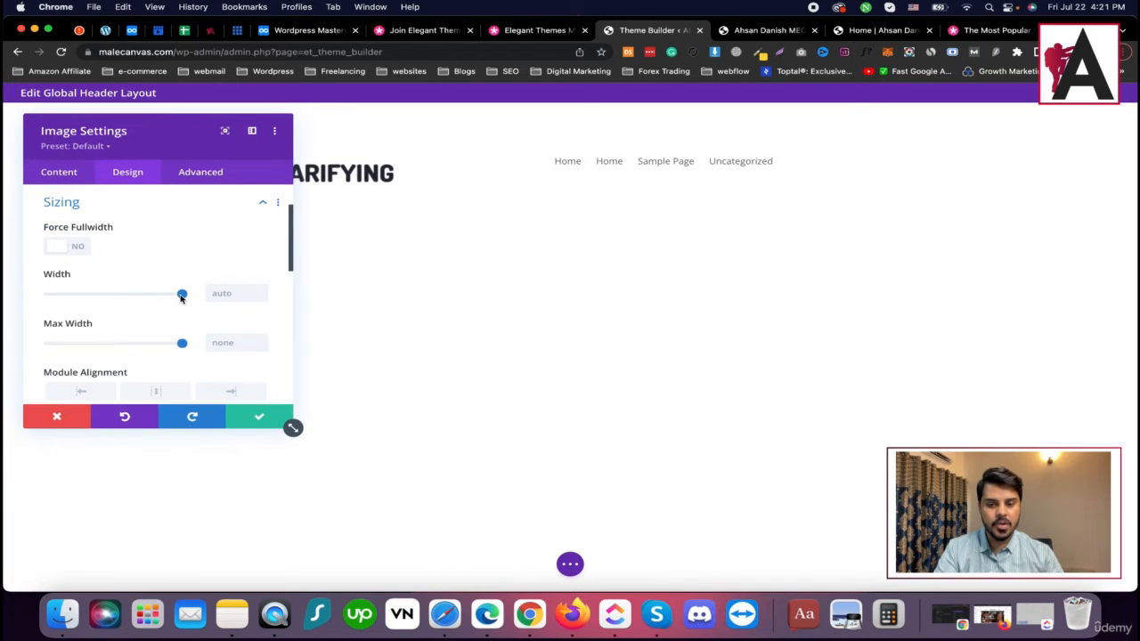
drag(181, 296, 95, 298)
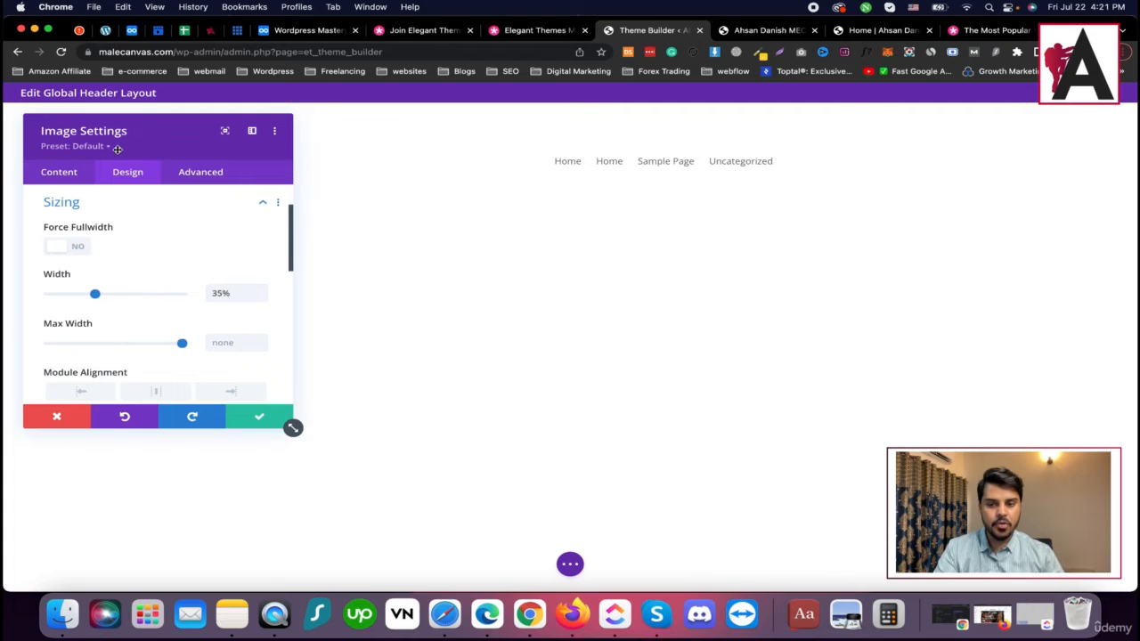
drag(117, 149, 648, 228)
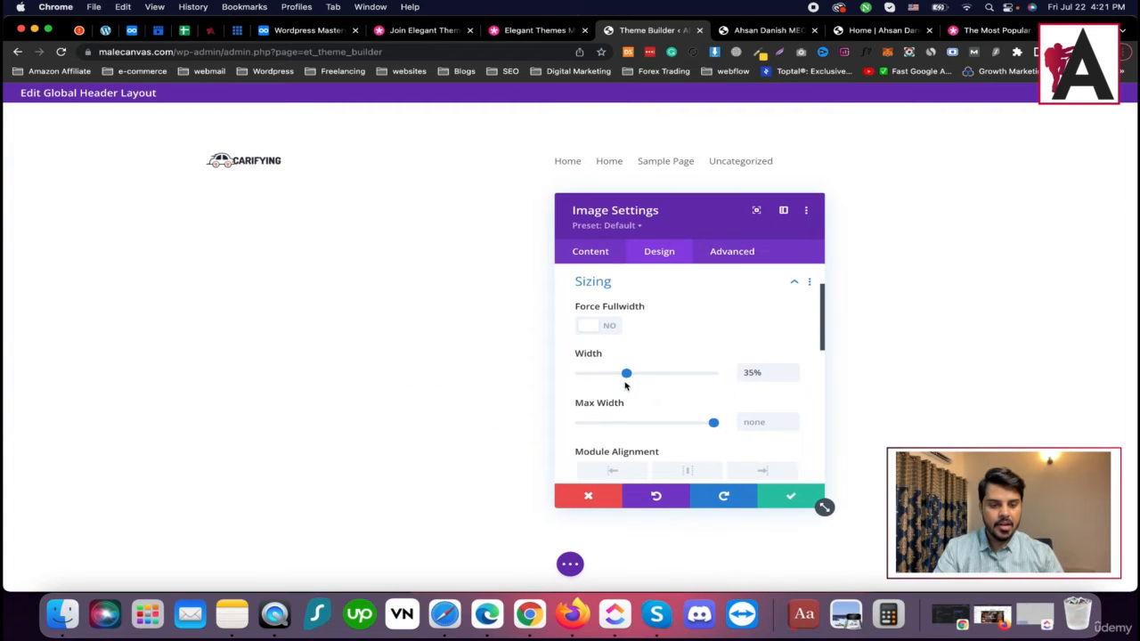
drag(626, 373, 644, 375)
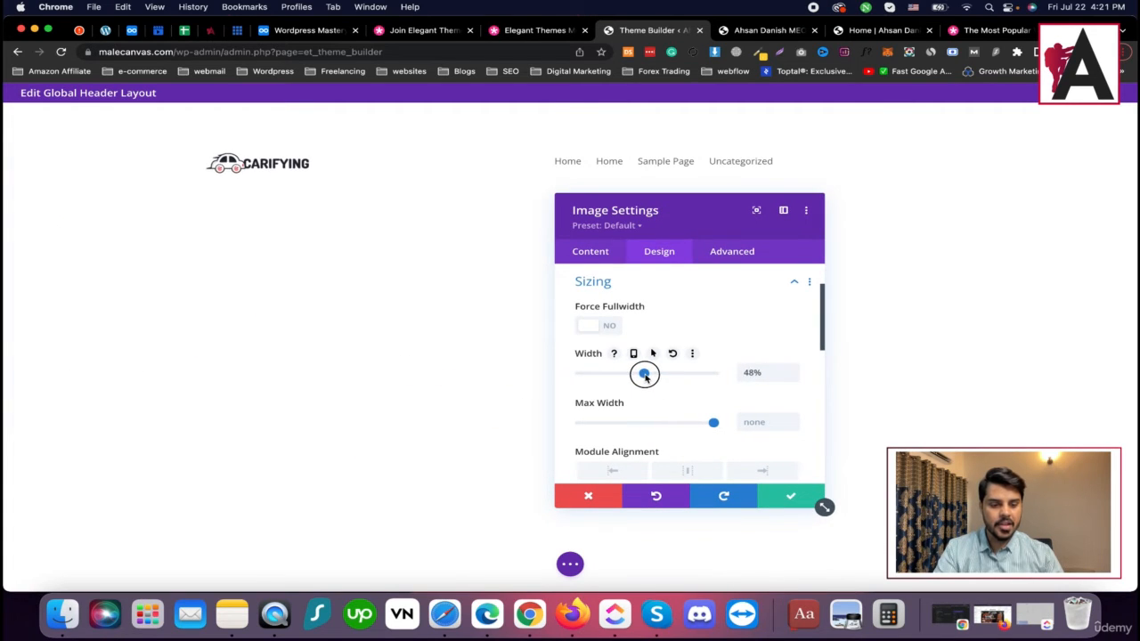
click(790, 496)
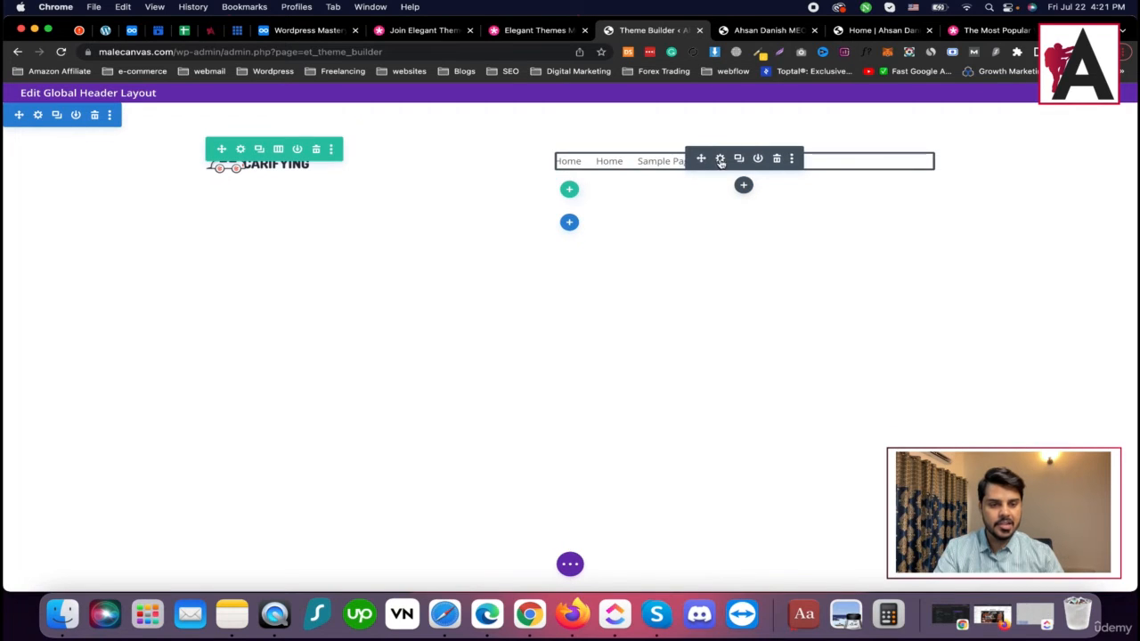
click(721, 161)
click(663, 252)
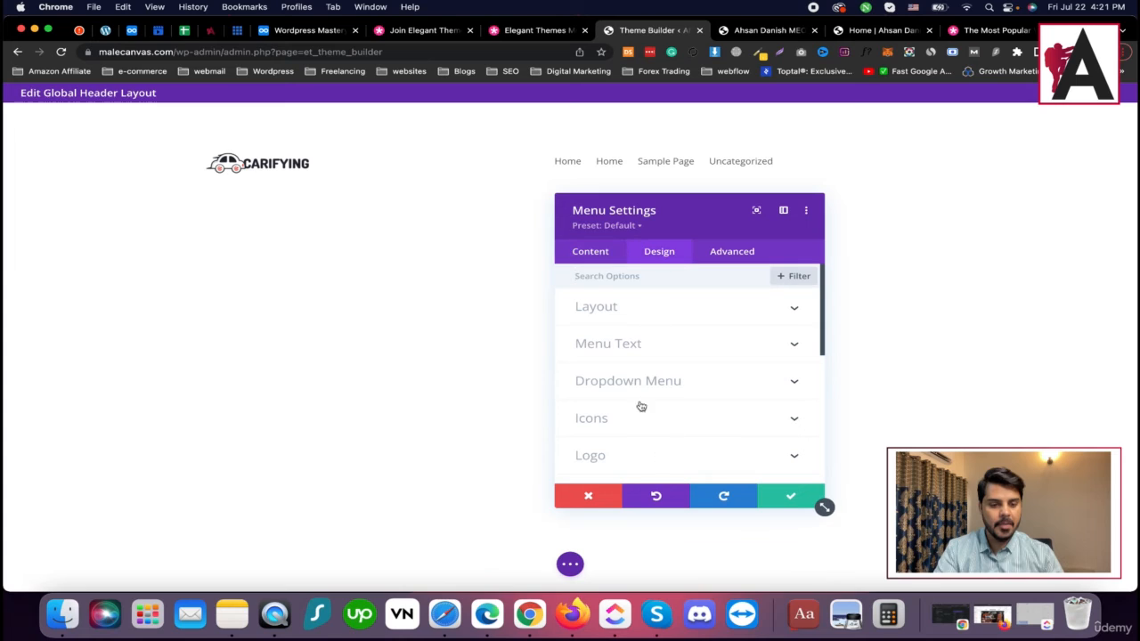
scroll(659, 429, down, 2)
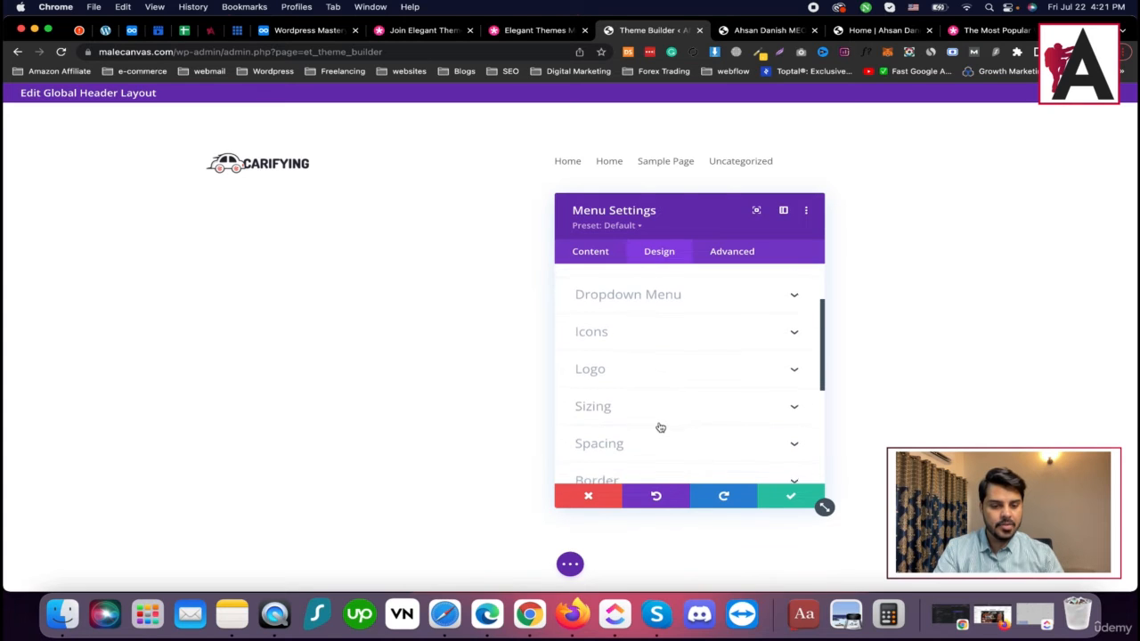
click(659, 421)
scroll(637, 374, down, 2)
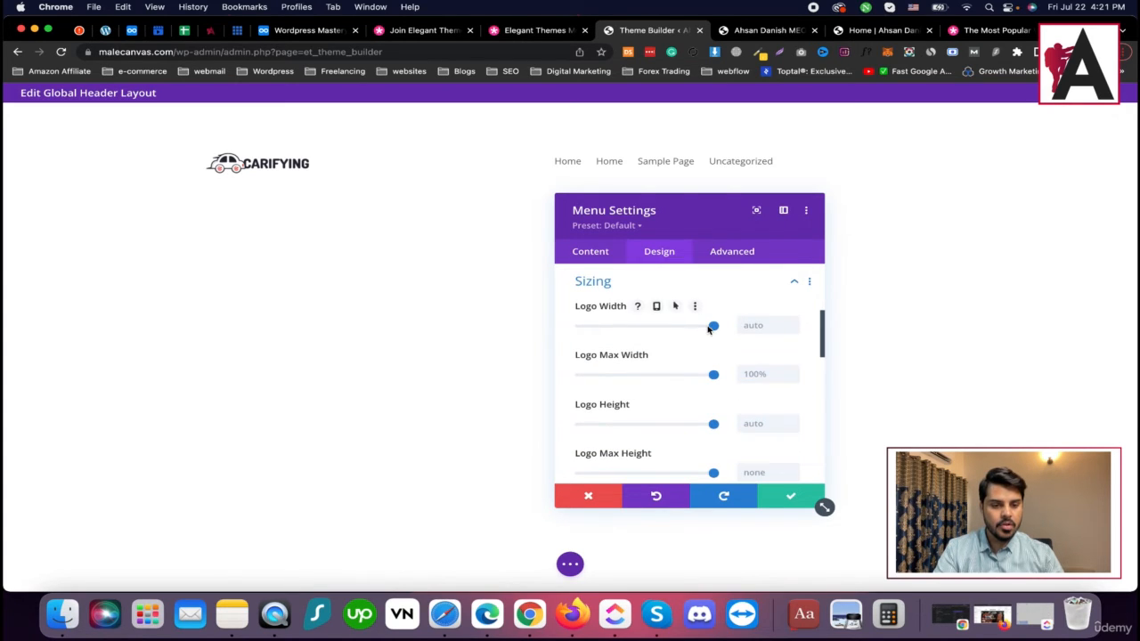
click(589, 496)
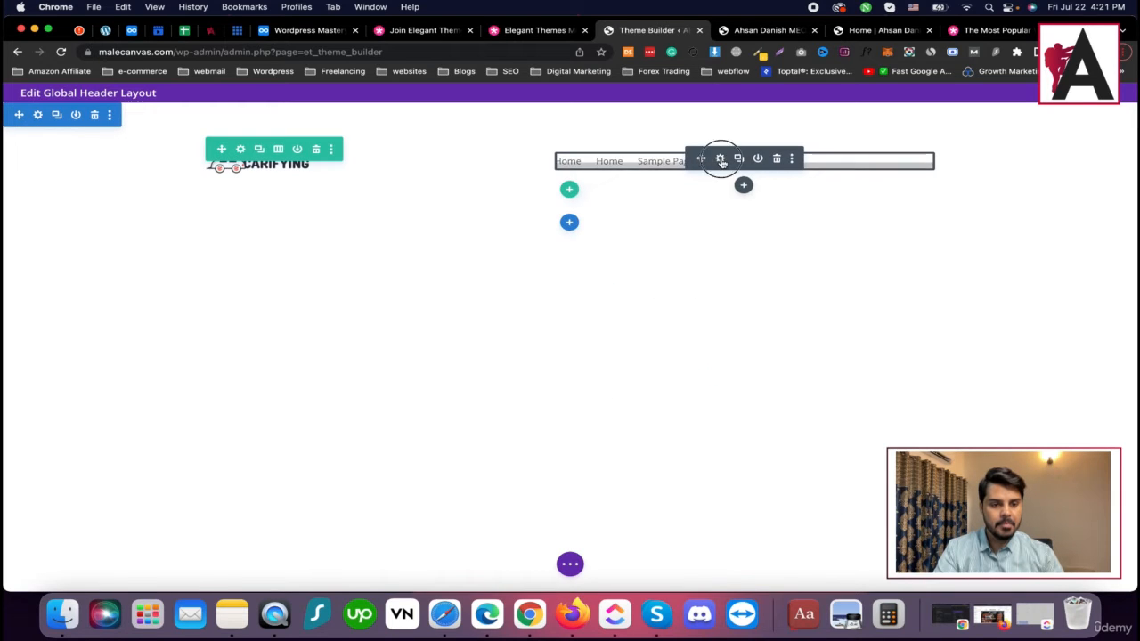
Look through the Menu module's sizing options, try a logo width of 98%, and discard the changes.
click(721, 160)
click(660, 254)
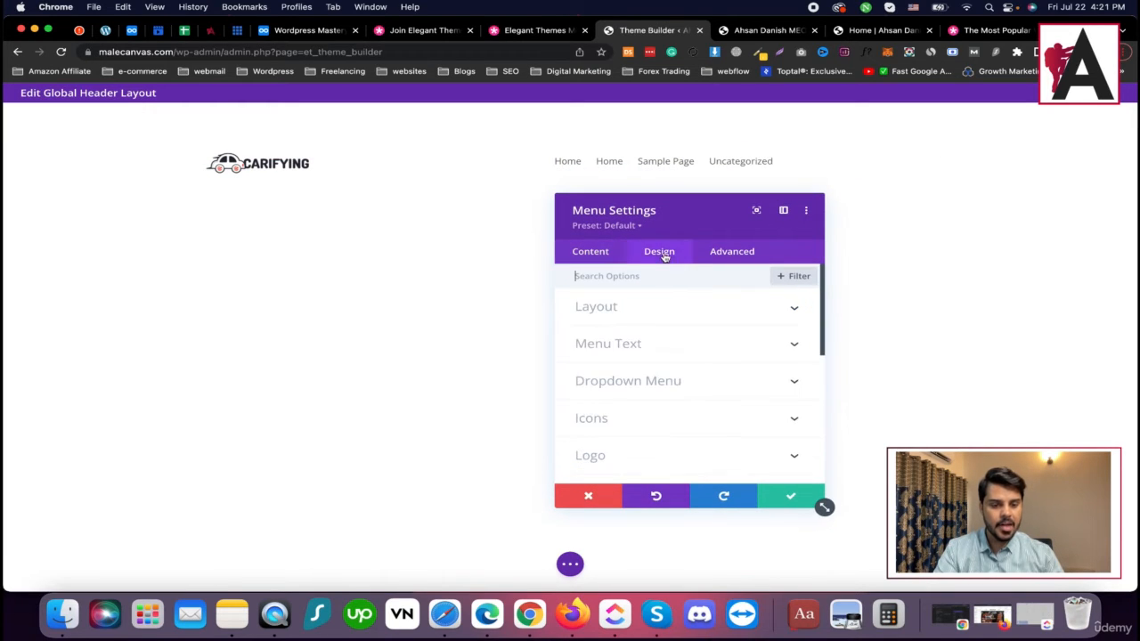
scroll(637, 418, down, 2)
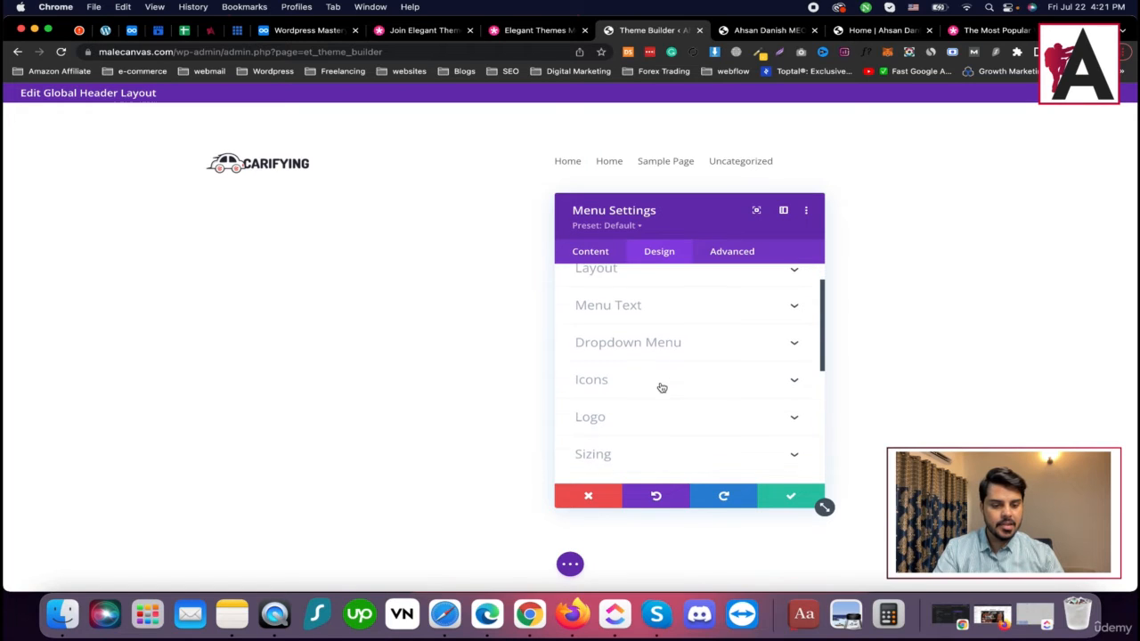
click(664, 456)
scroll(649, 381, down, 5)
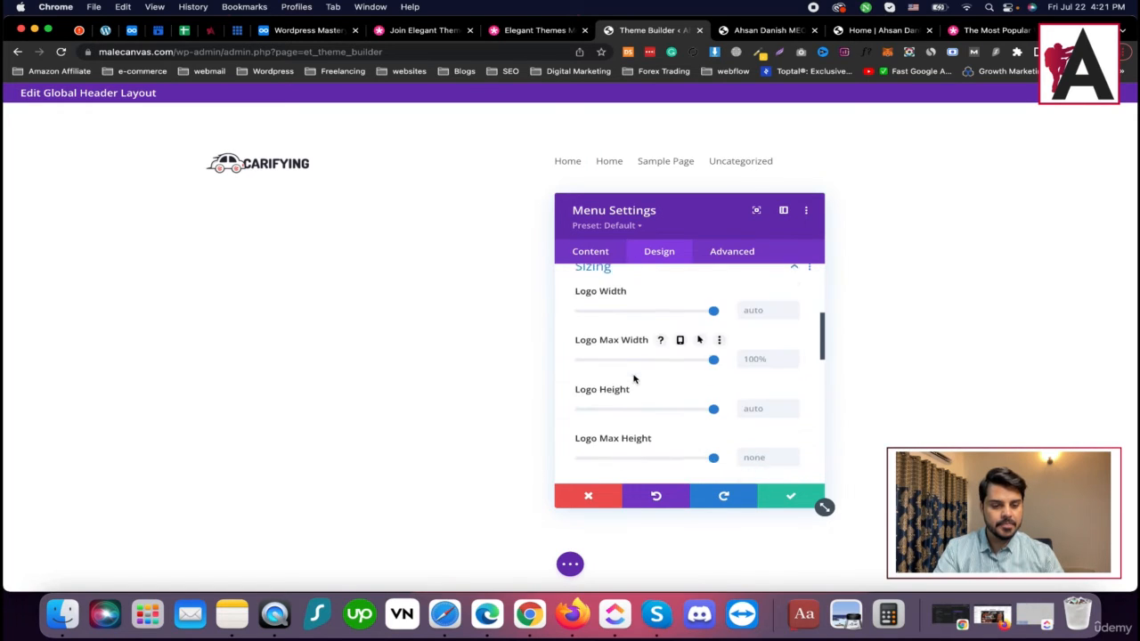
scroll(647, 381, down, 6)
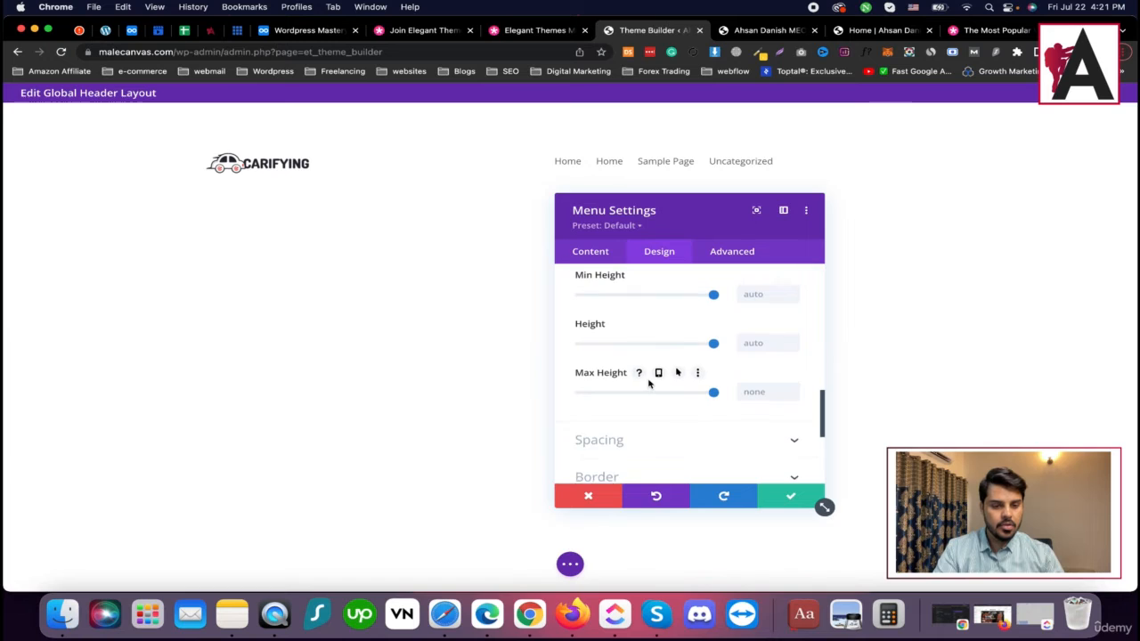
scroll(650, 385, up, 5)
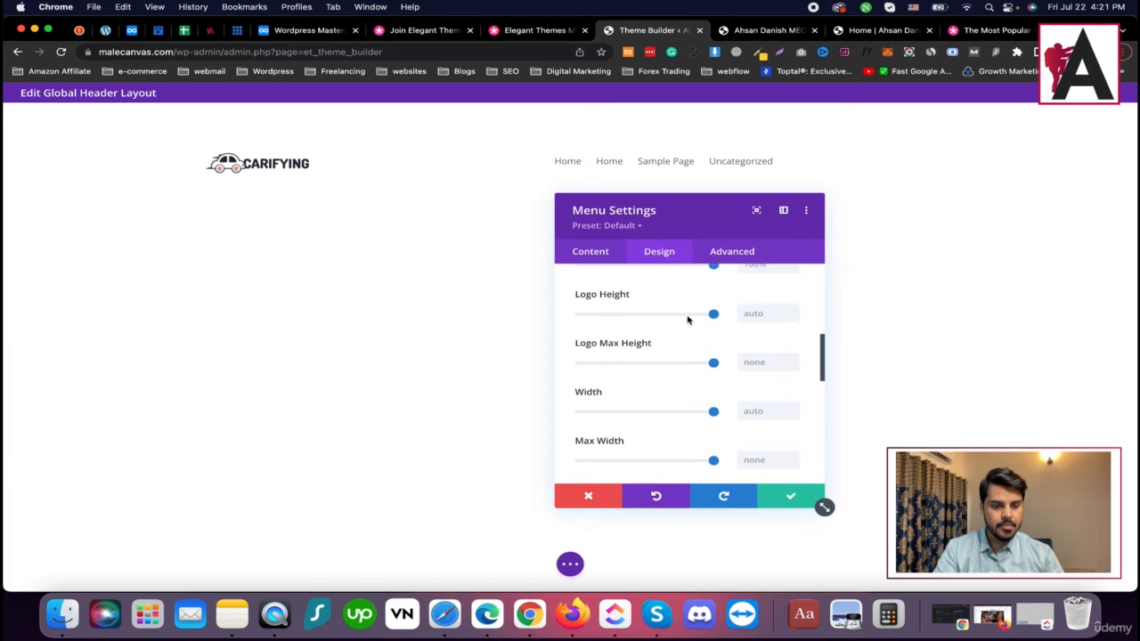
scroll(682, 370, up, 3)
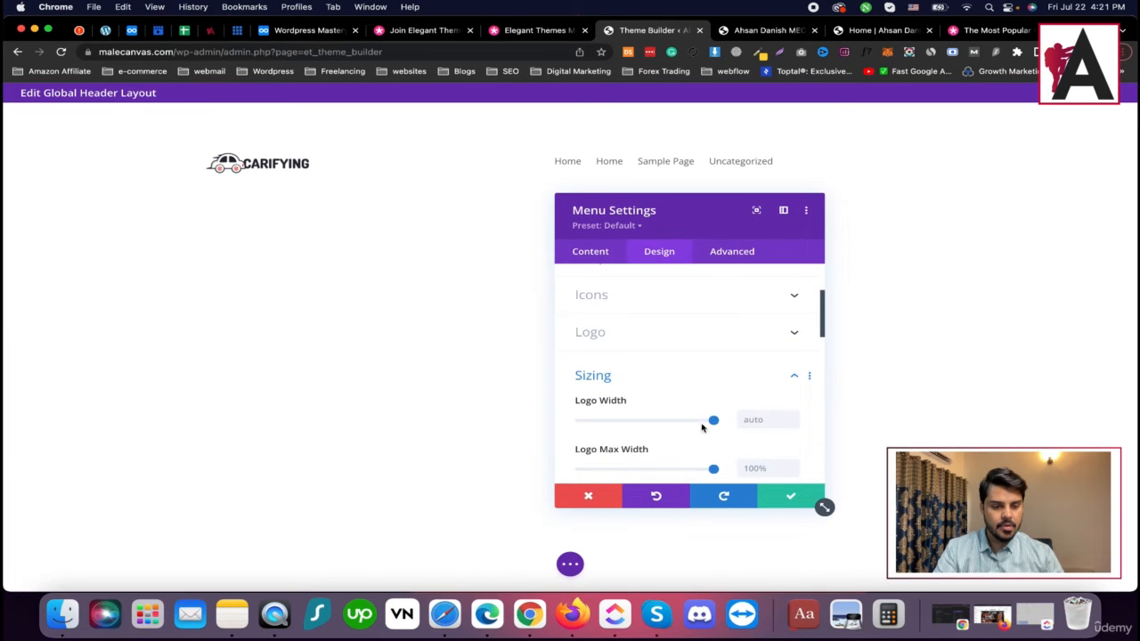
mouse_move(713, 422)
mouse_down()
mouse_move(632, 422)
mouse_move(717, 421)
mouse_up()
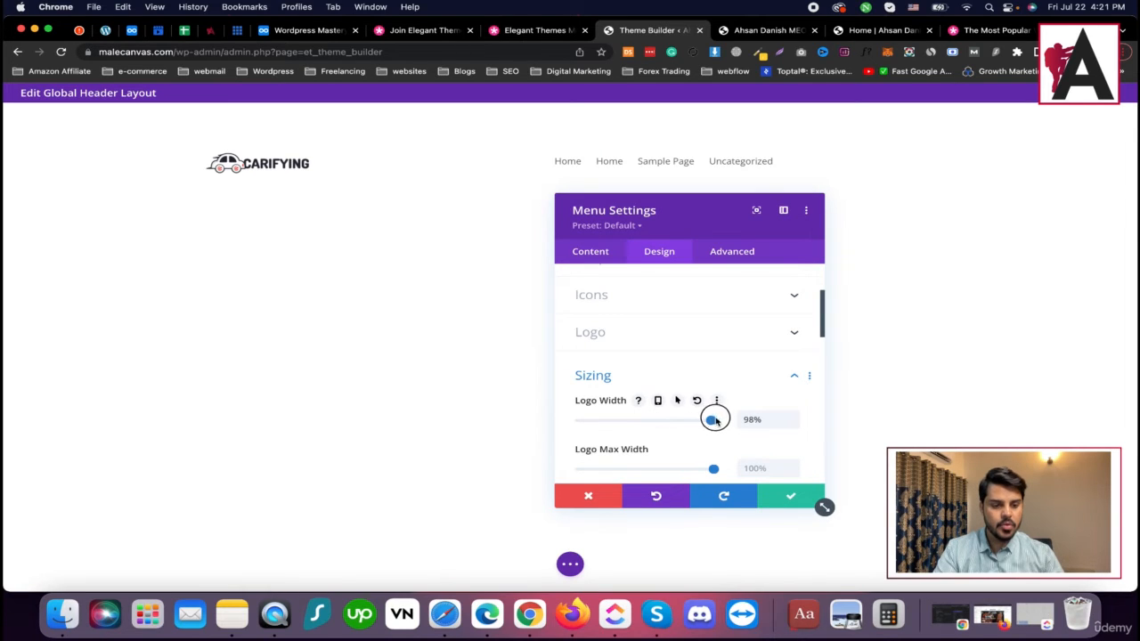
click(589, 497)
Try to reduce the spacing on the left side of the header menu.
mouse_move(618, 163)
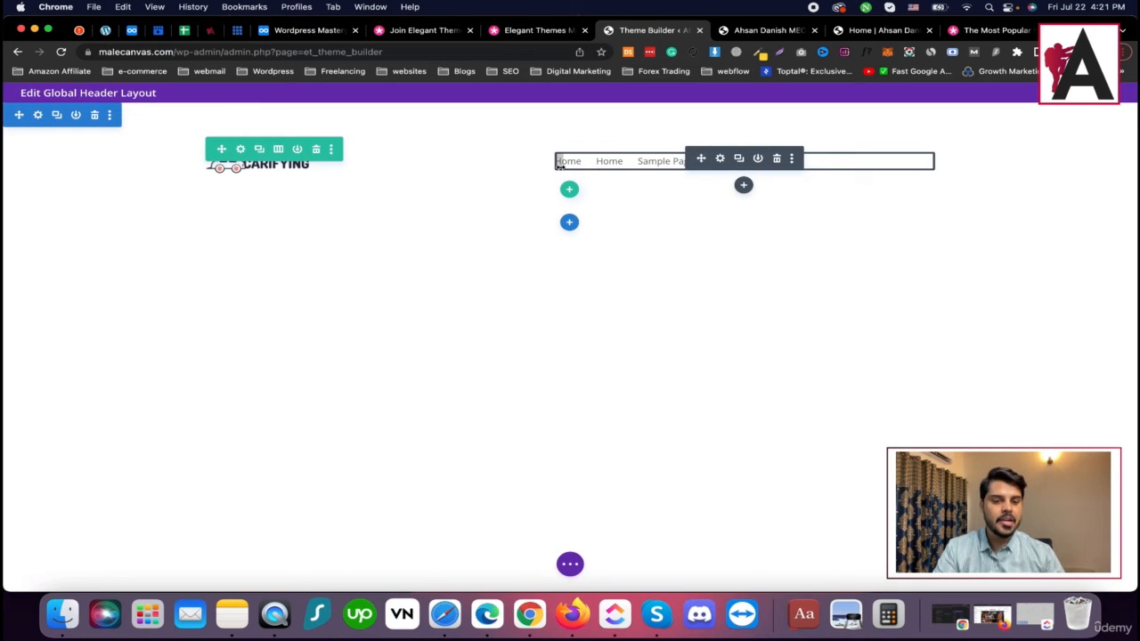
drag(545, 167, 499, 167)
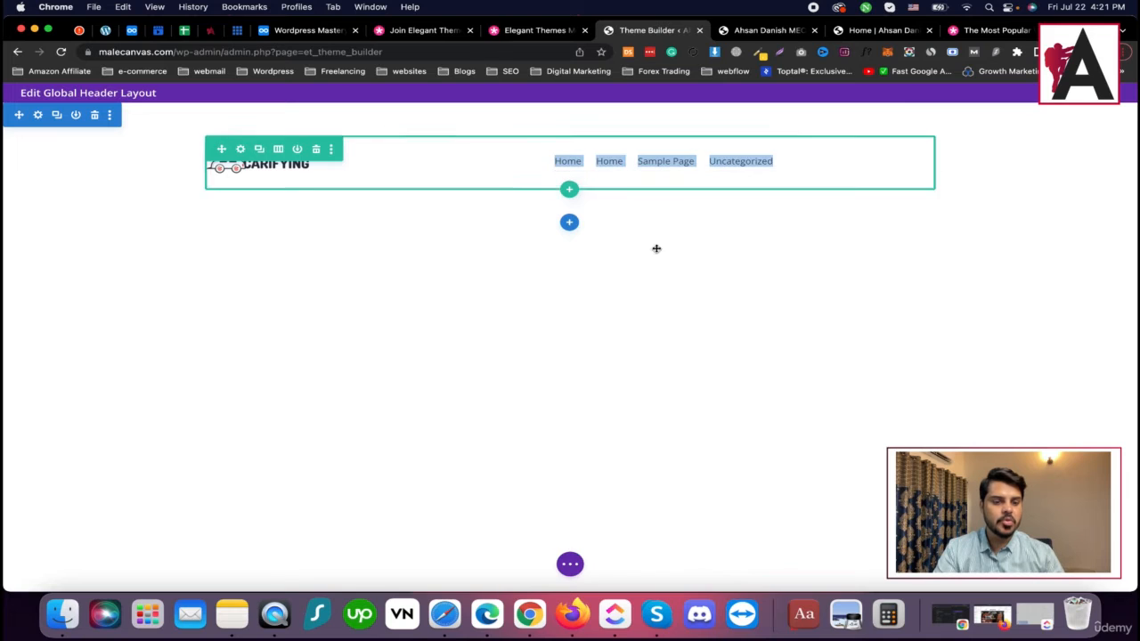
click(719, 201)
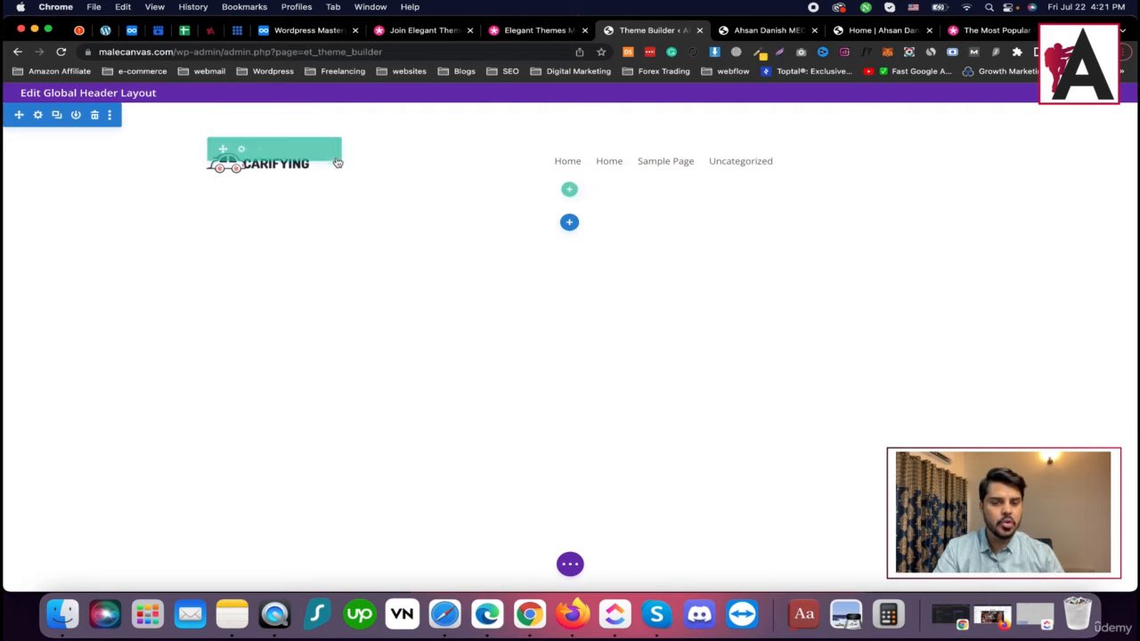
Change the header row's layout to three columns split three-fifths, one-fifth and one-fifth.
click(278, 150)
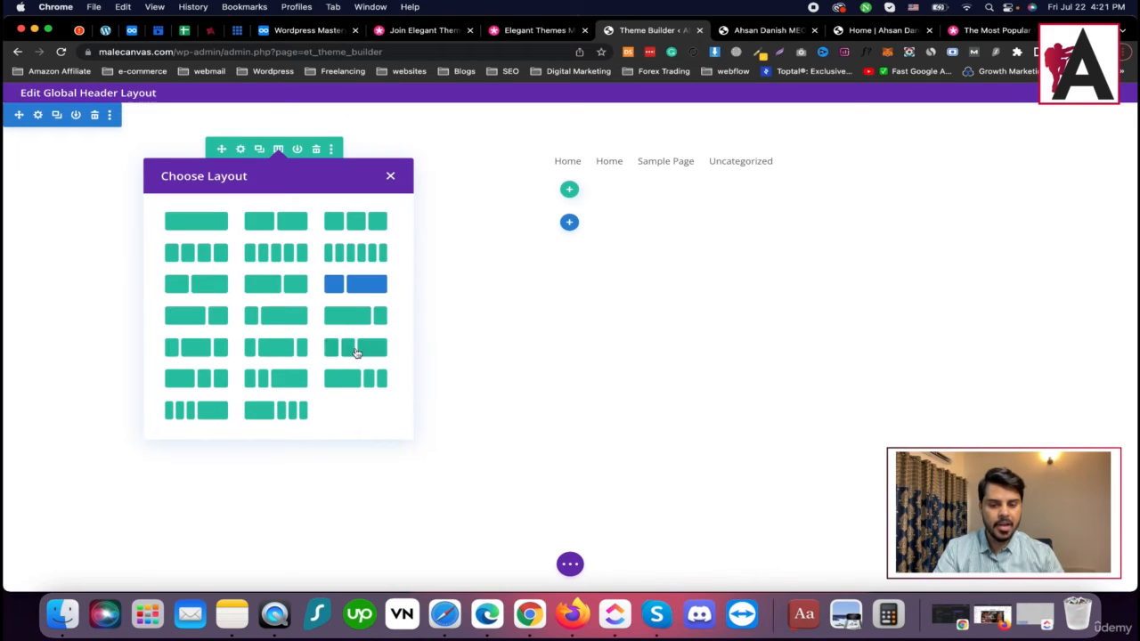
click(357, 378)
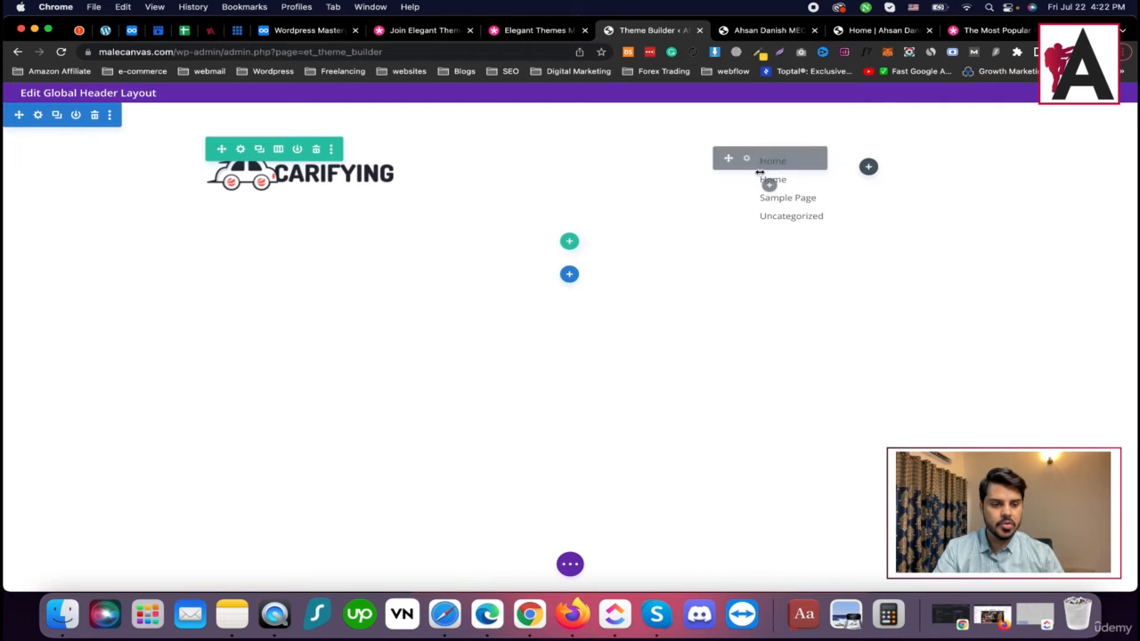
Widen the header's middle column so the navigation menu items fit on one line.
drag(759, 172, 525, 178)
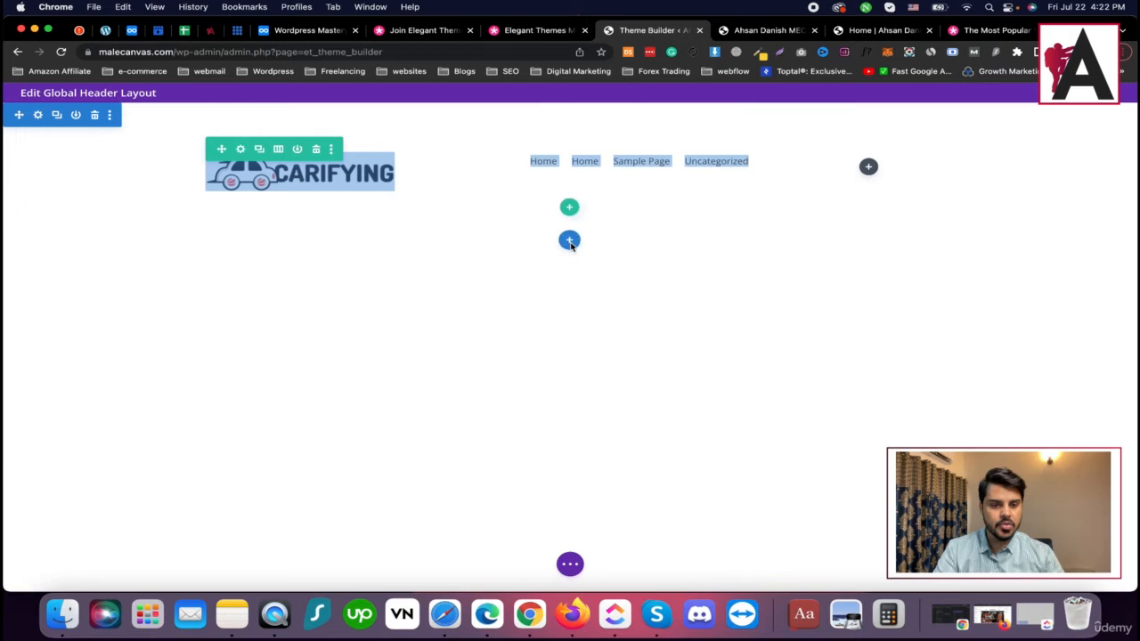
click(569, 241)
click(683, 267)
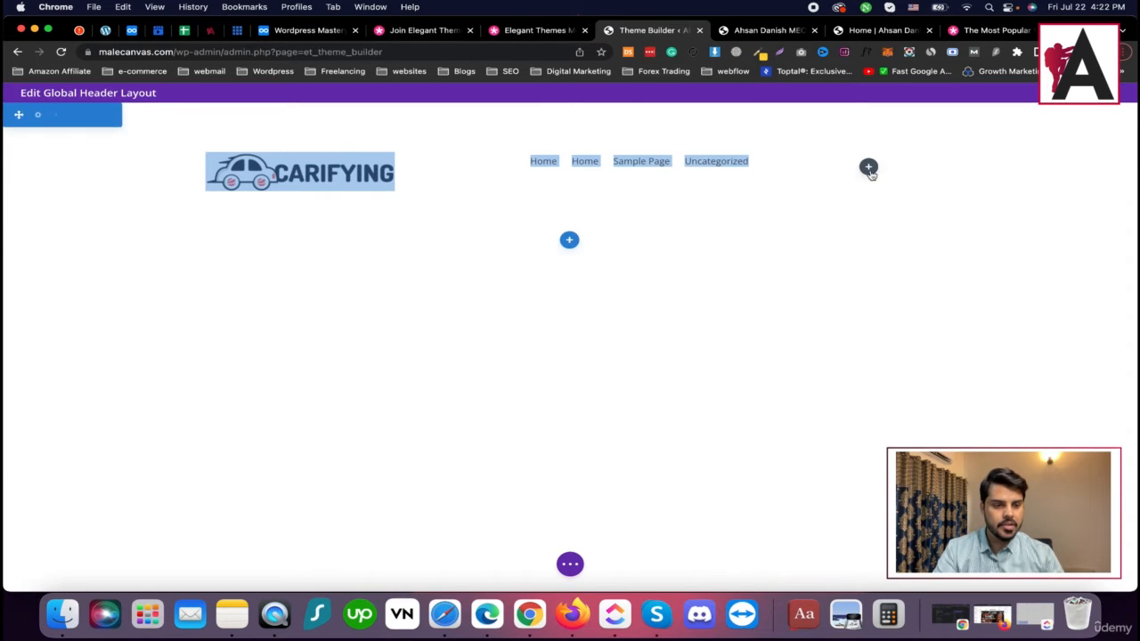
Add a Button module to the header row's empty third column, set its text to "Register Now" and save it.
click(869, 167)
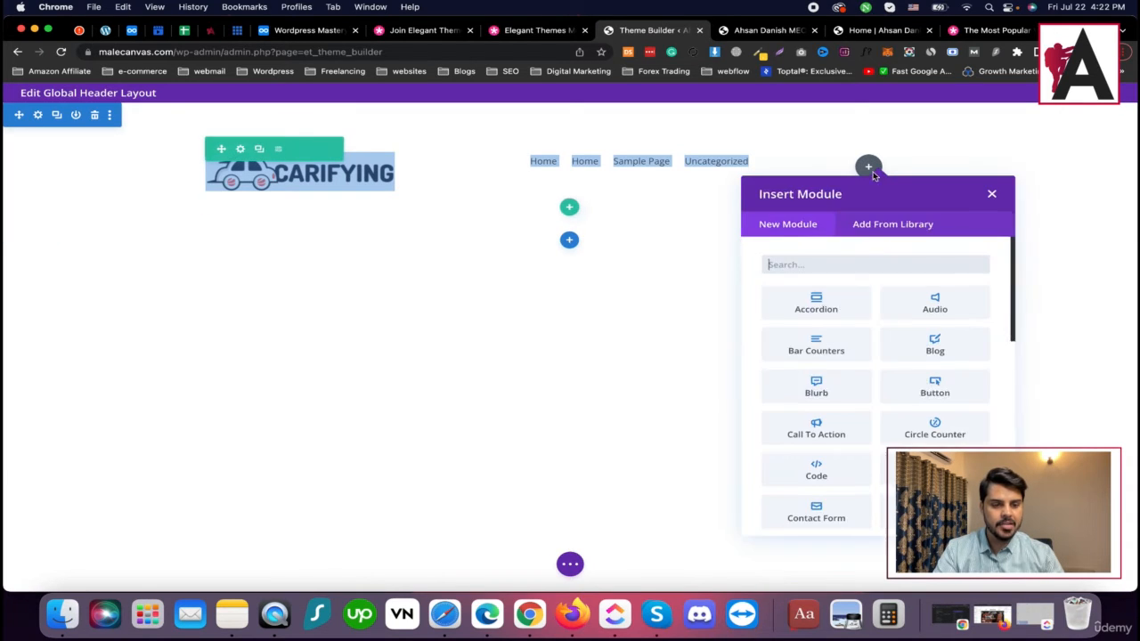
click(935, 388)
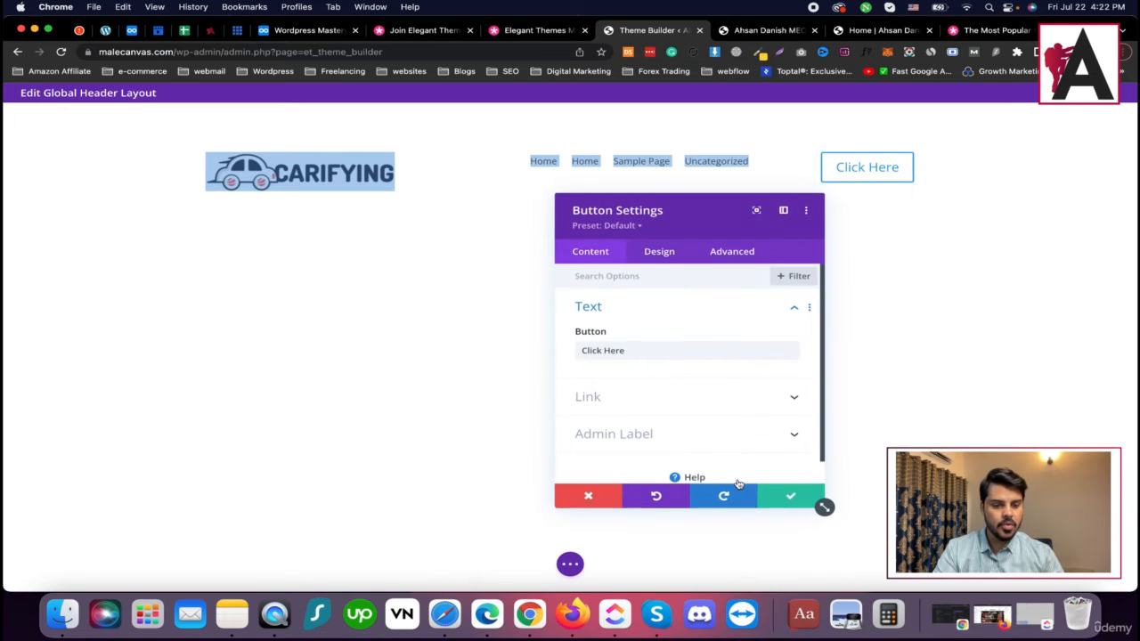
click(629, 350)
key(super+a)
text(R)
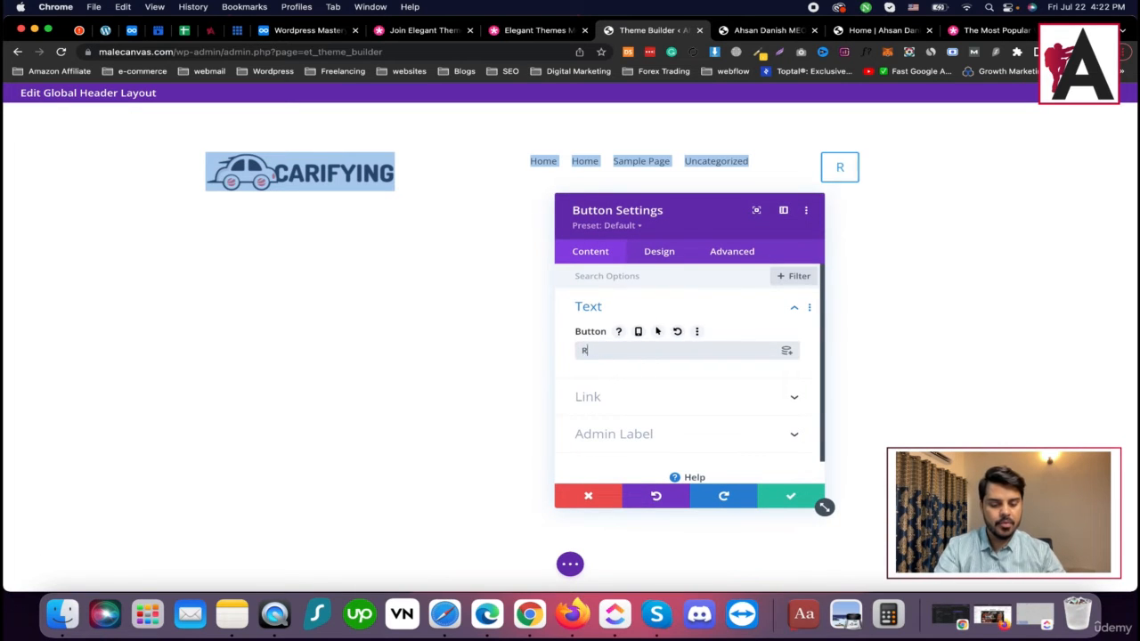
text(egister Now)
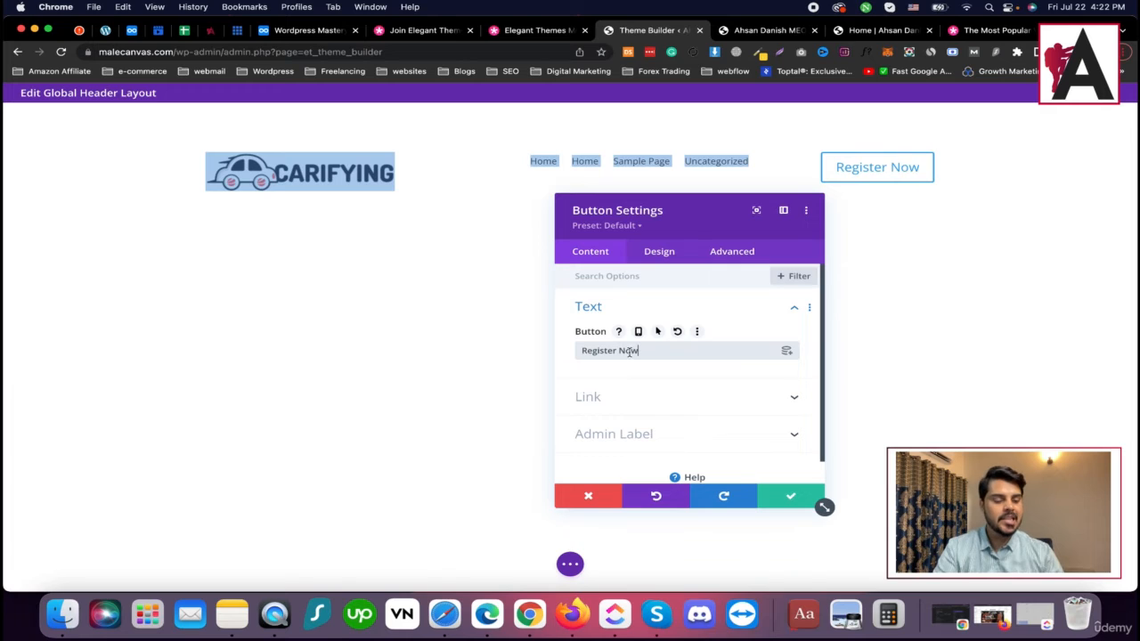
click(790, 499)
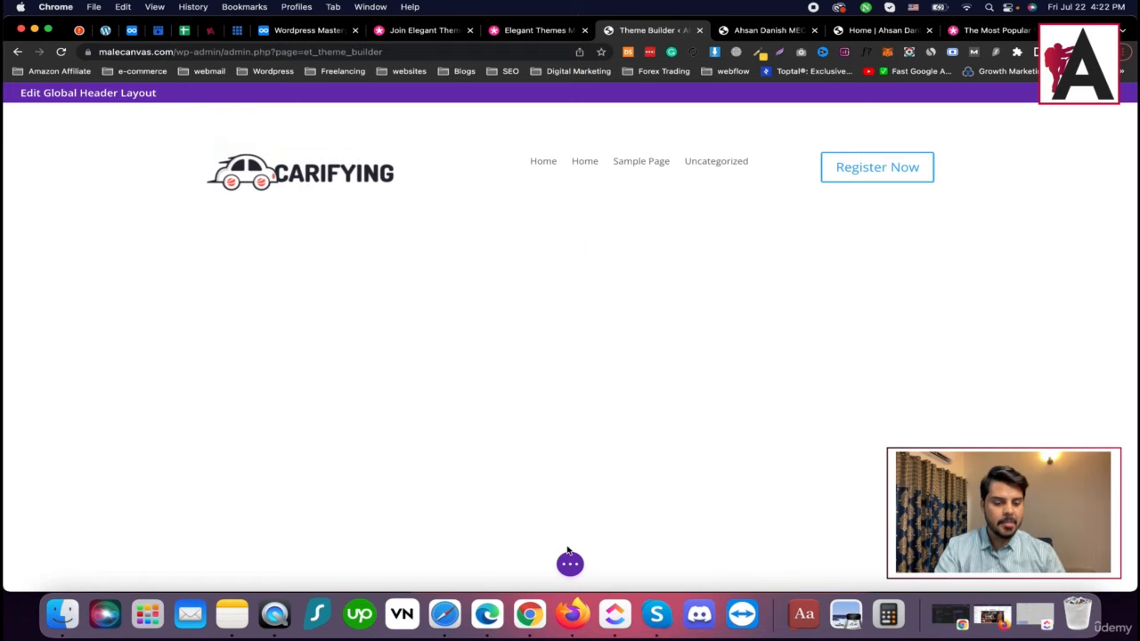
Save the global header layout, close its editor and save the Theme Builder changes.
click(570, 564)
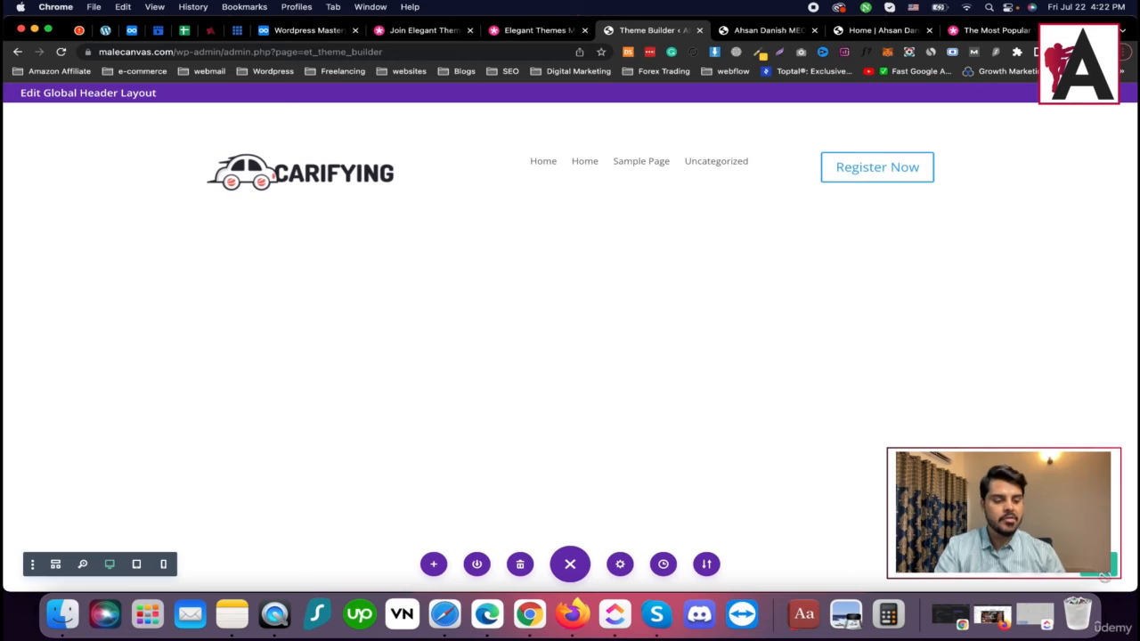
click(1123, 93)
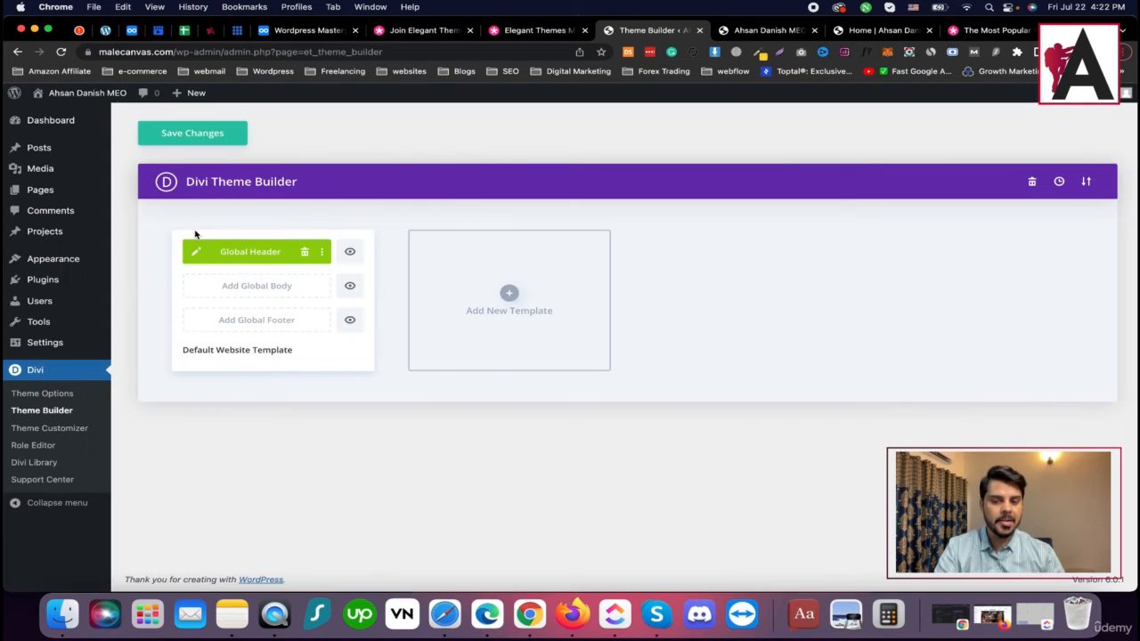
click(195, 138)
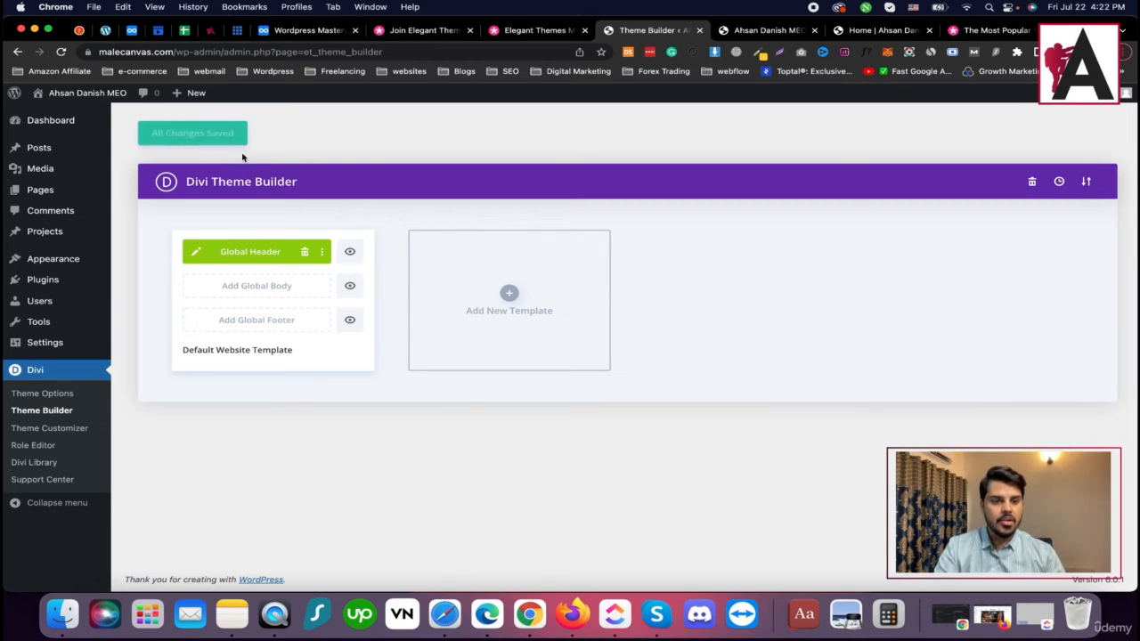
click(887, 32)
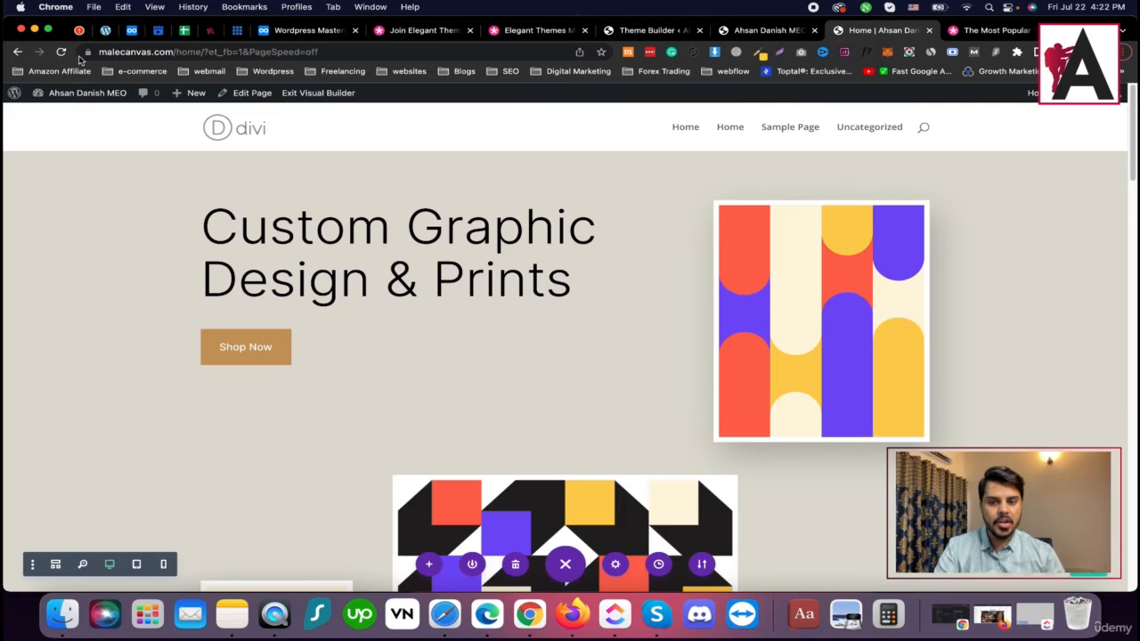
click(61, 53)
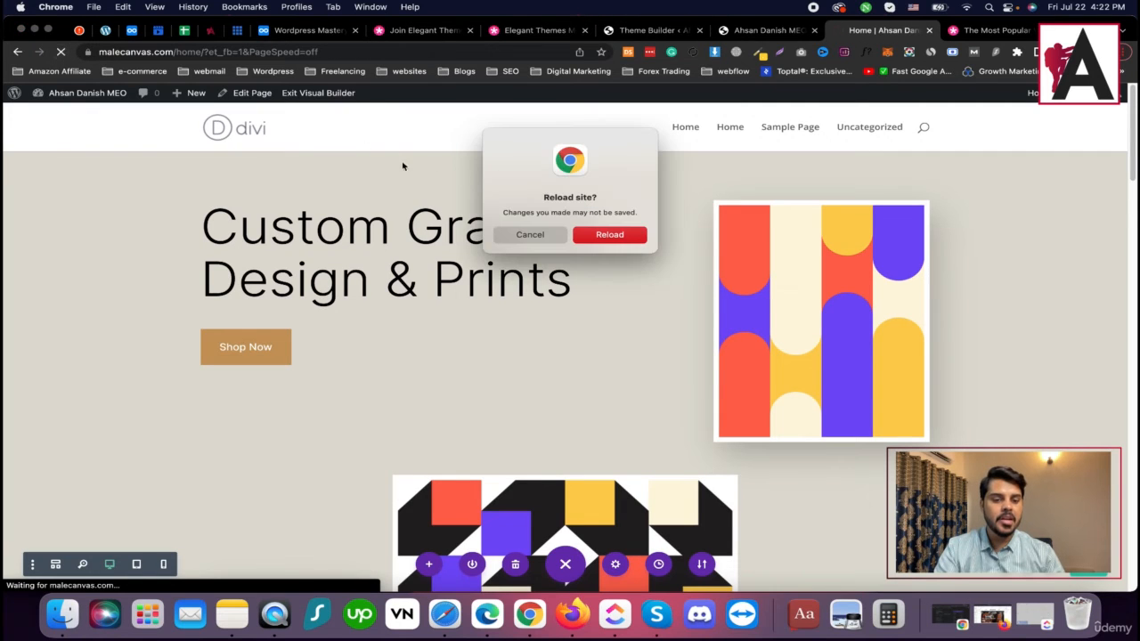
click(529, 235)
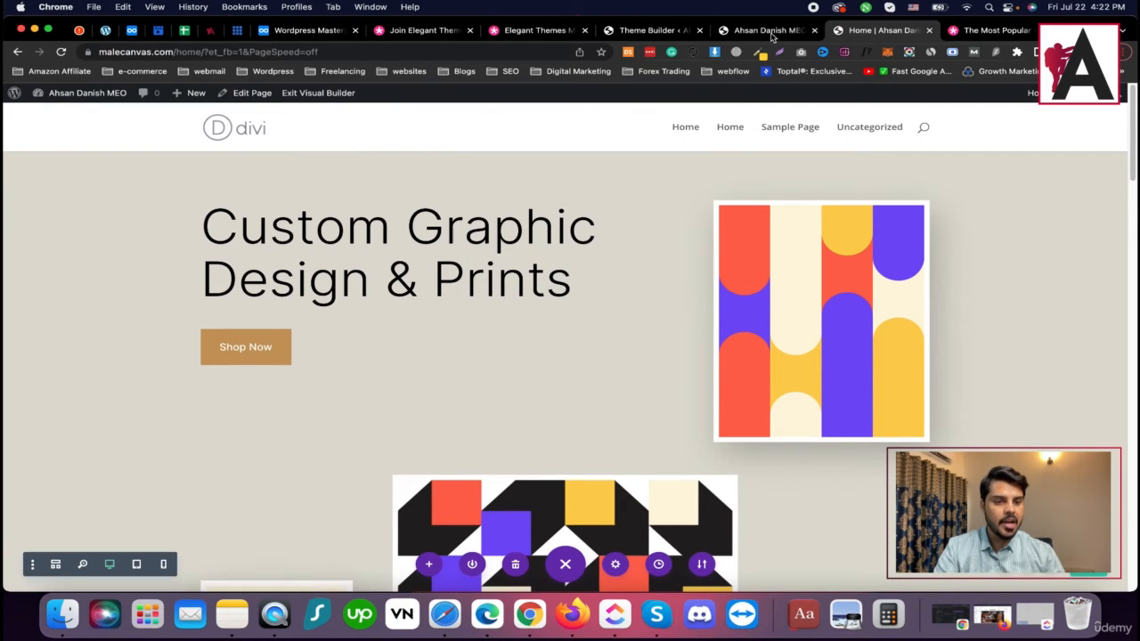
Reload the site's front page and check the custom global header on it.
click(766, 30)
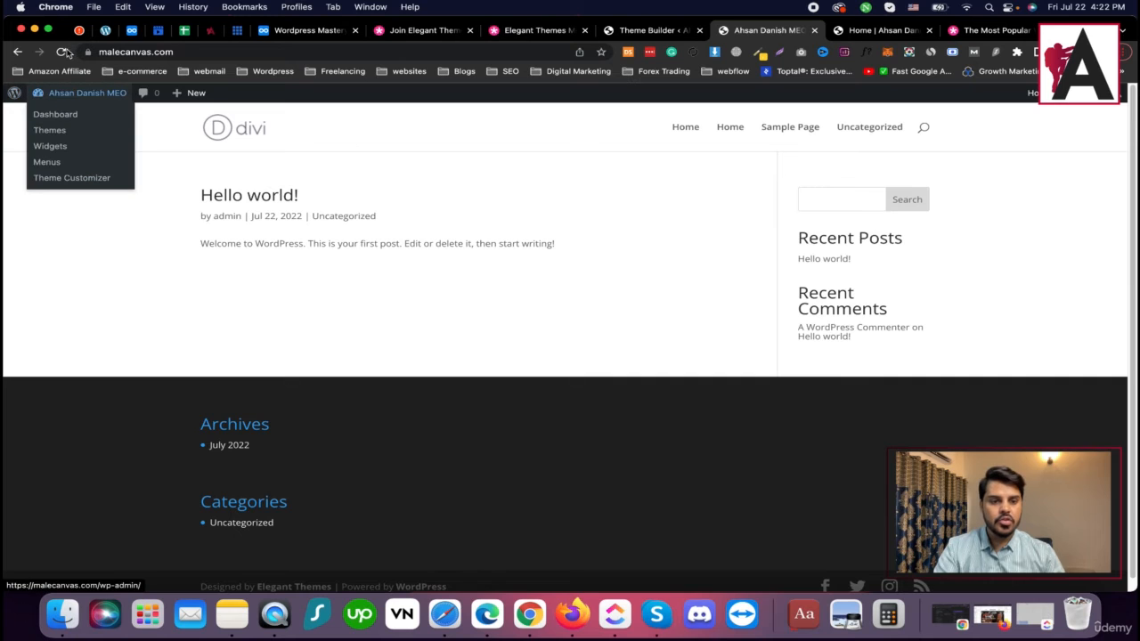
key(super+r)
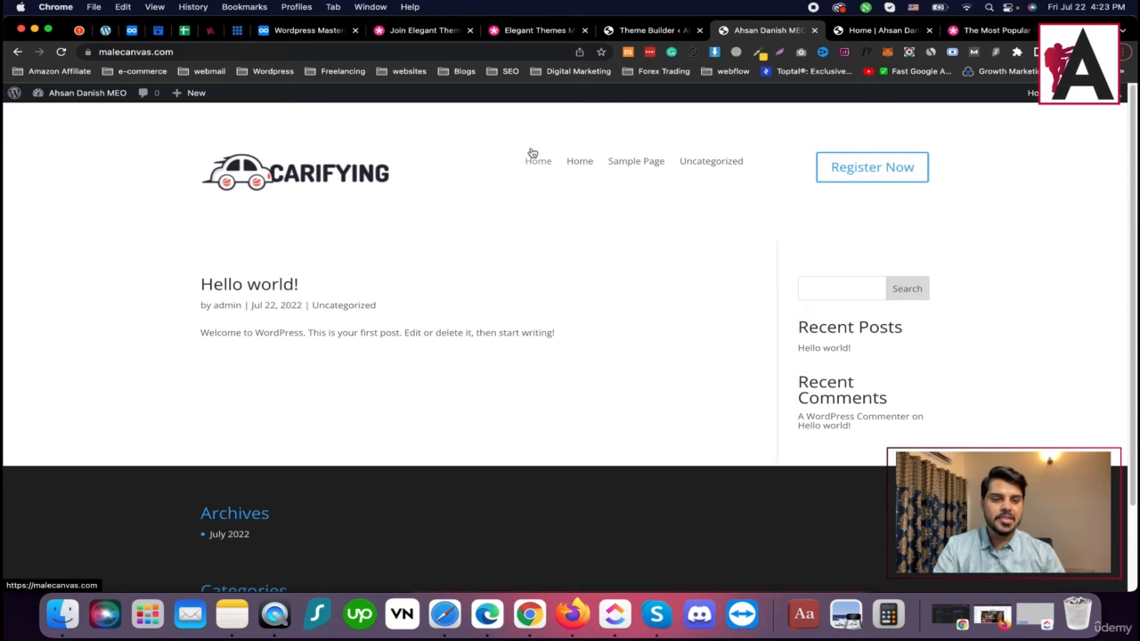
click(653, 30)
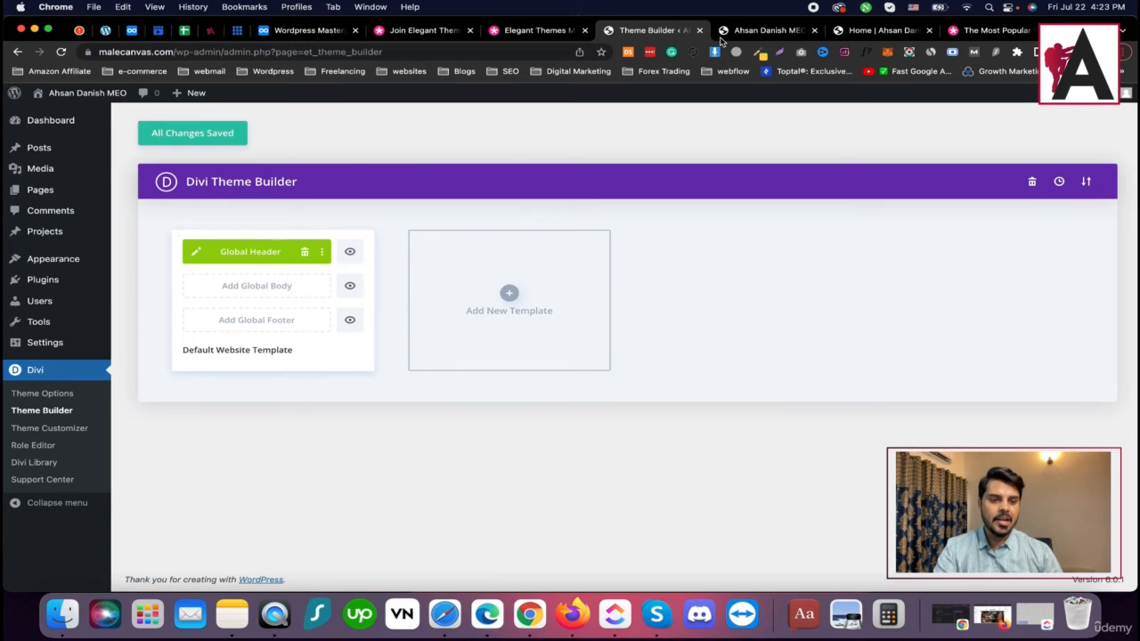
click(763, 32)
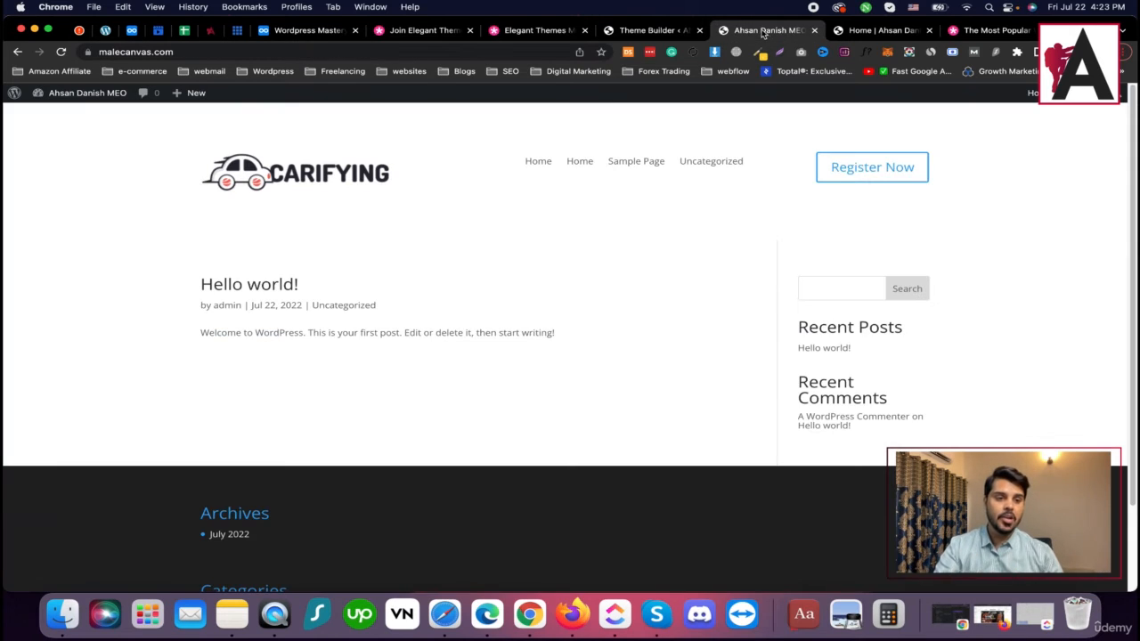
Close the browser tab with the site's front page and switch to the Home page open in the Visual Builder.
click(815, 31)
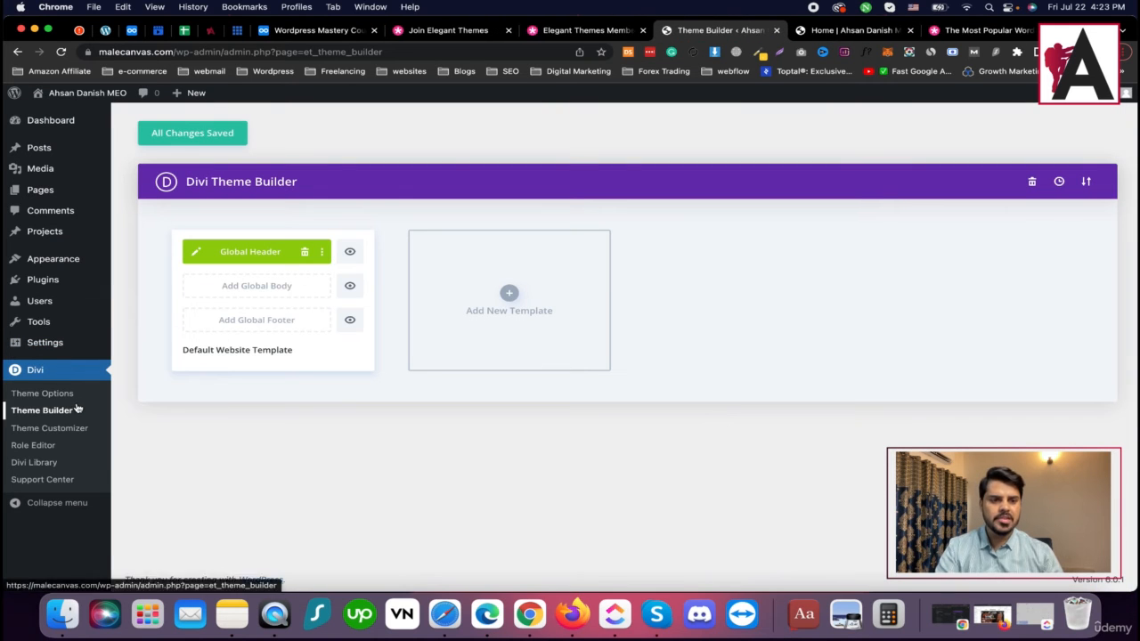
click(855, 31)
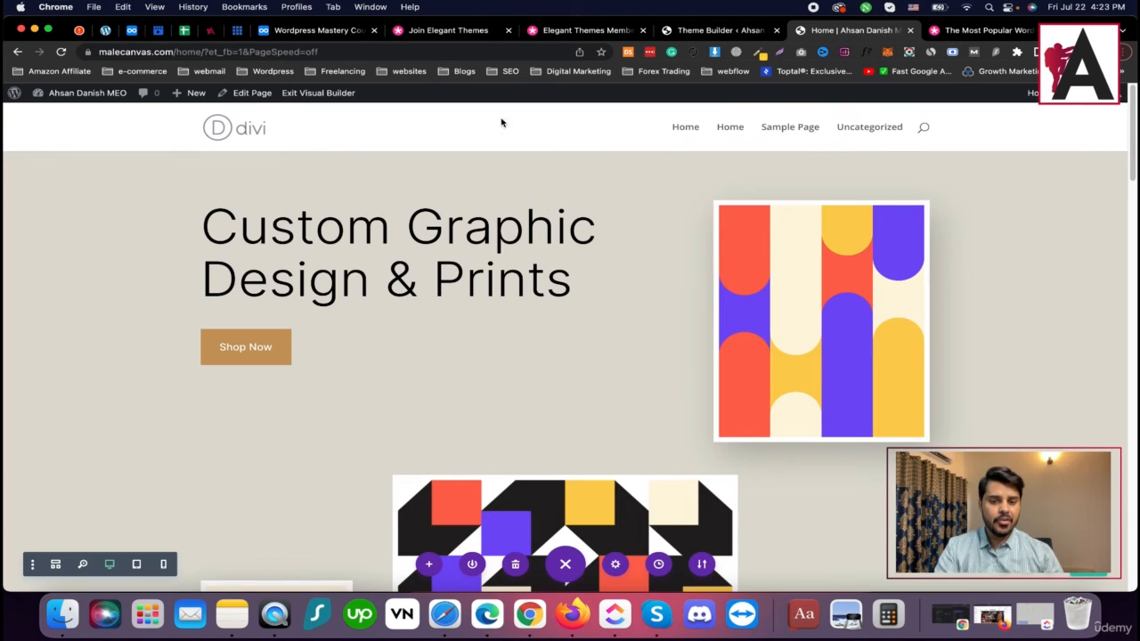